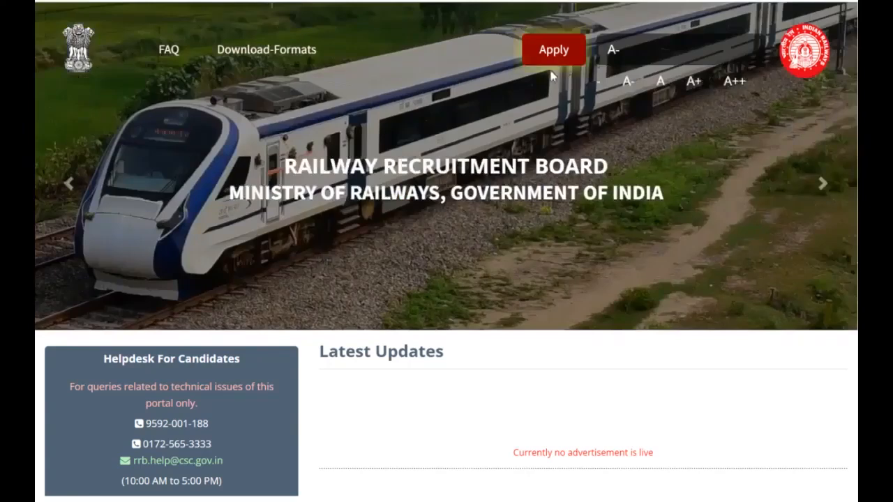
Open the form for creating a new applicant account and dismiss the note for already registered candidates
left_click(551, 51)
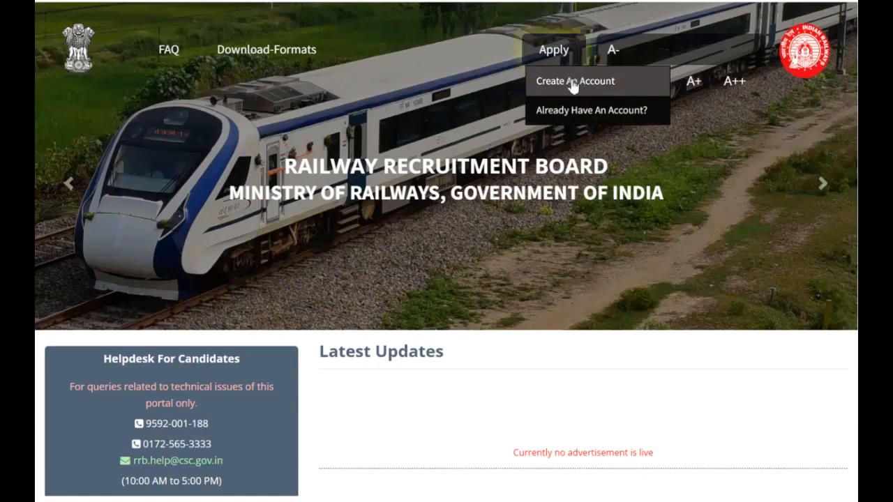
left_click(572, 83)
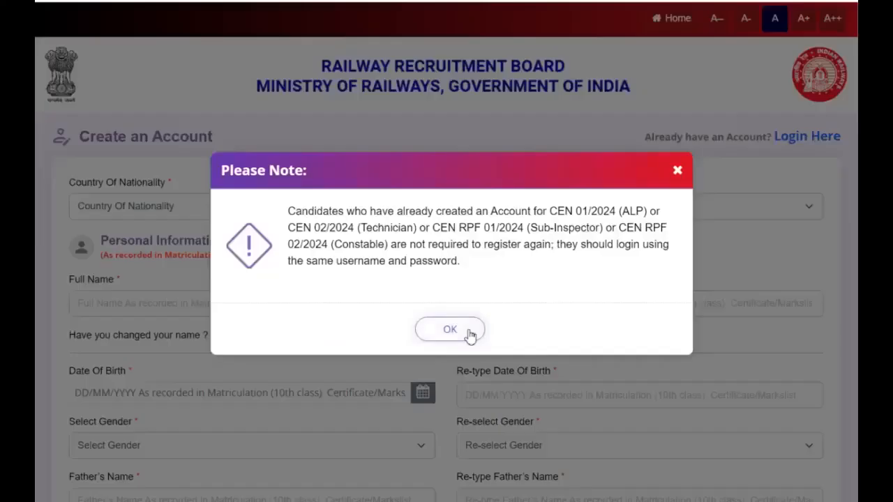
left_click(466, 333)
key("F11")
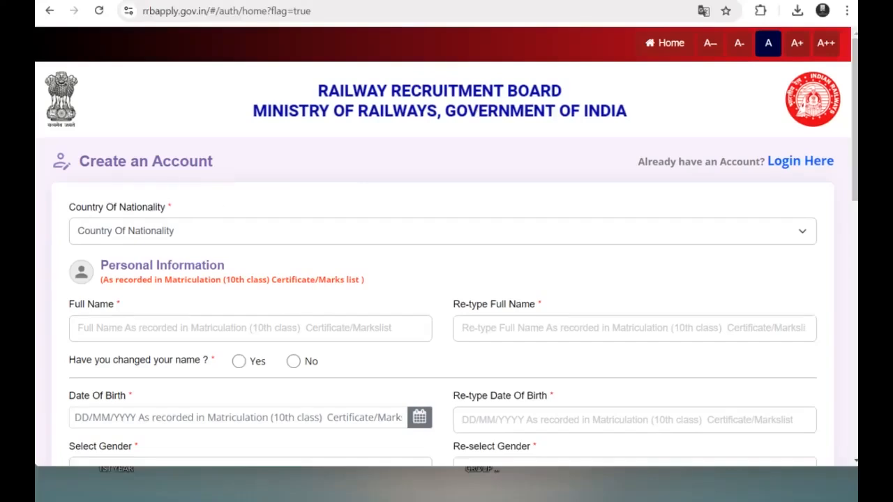
Choose the option for not having an Aadhaar card in the account form's Aadhaar verification section
left_click_drag(855, 171, 855, 222)
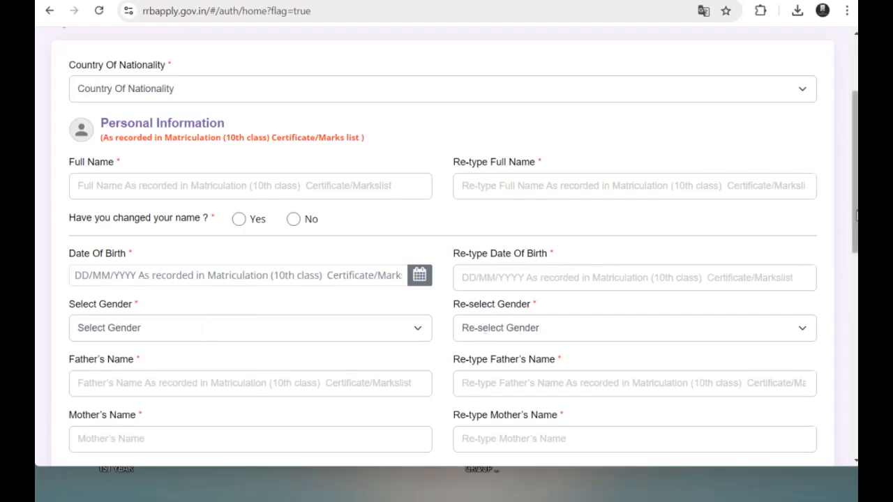
scroll(609, 215, "down", 2)
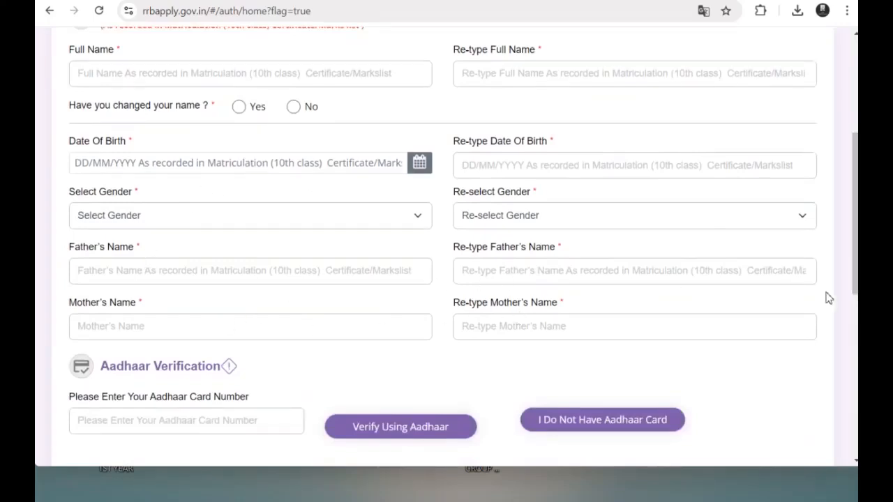
scroll(857, 253, "down", 2)
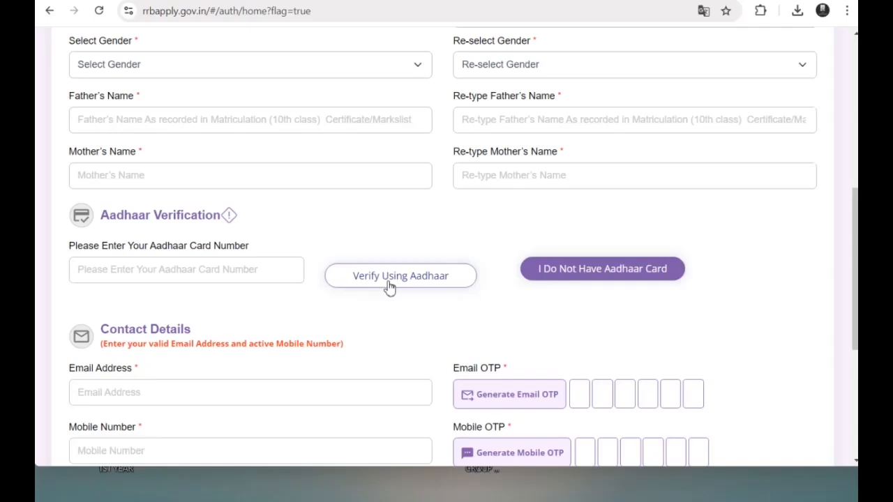
left_click(419, 274)
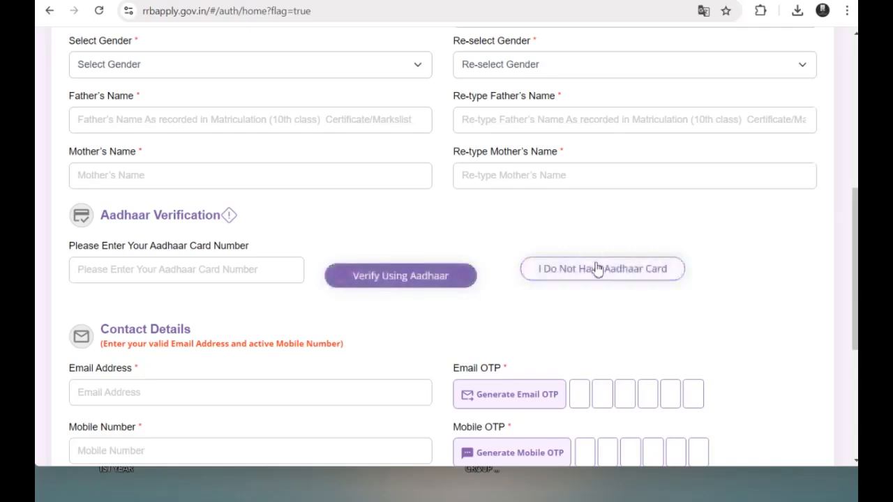
left_click(597, 269)
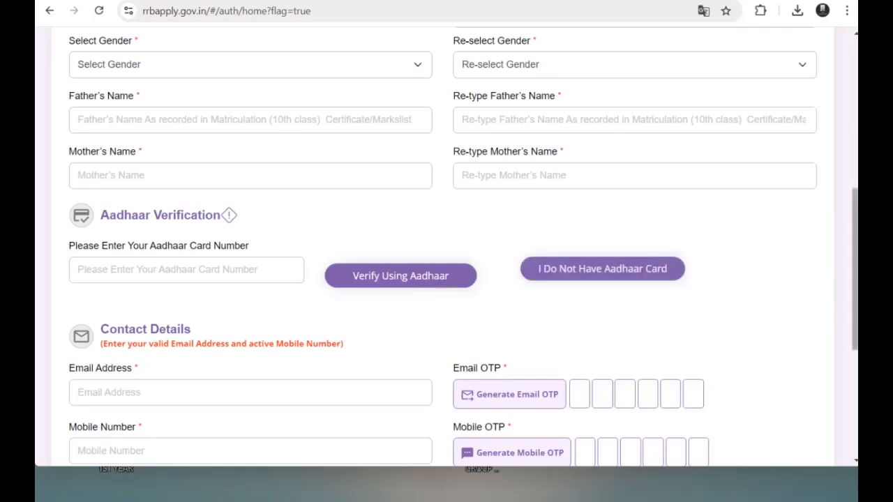
scroll(854, 272, "down", 1)
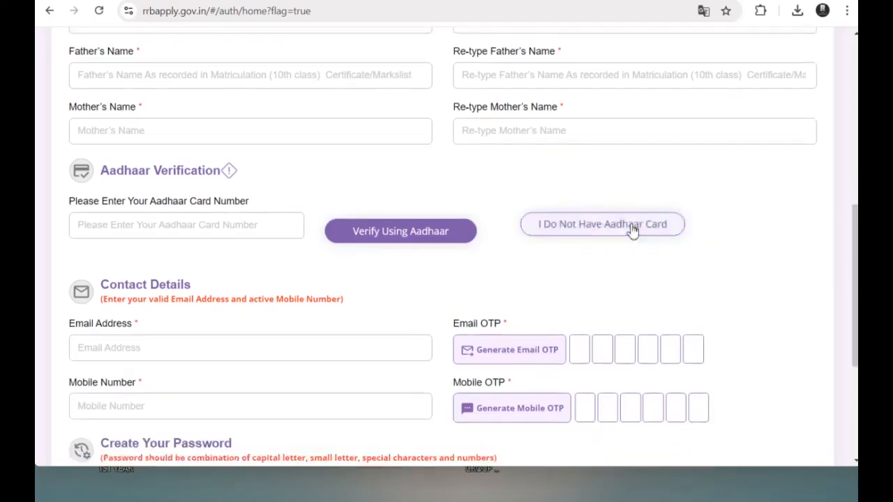
left_click(632, 229)
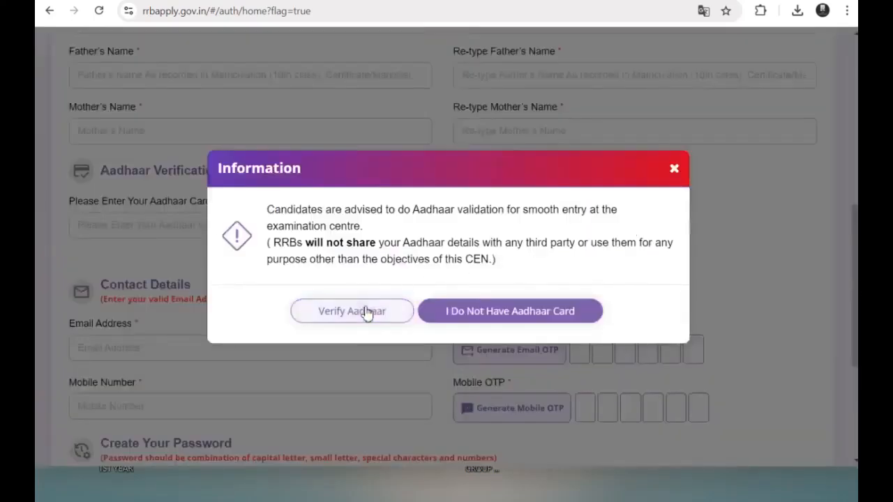
left_click(530, 313)
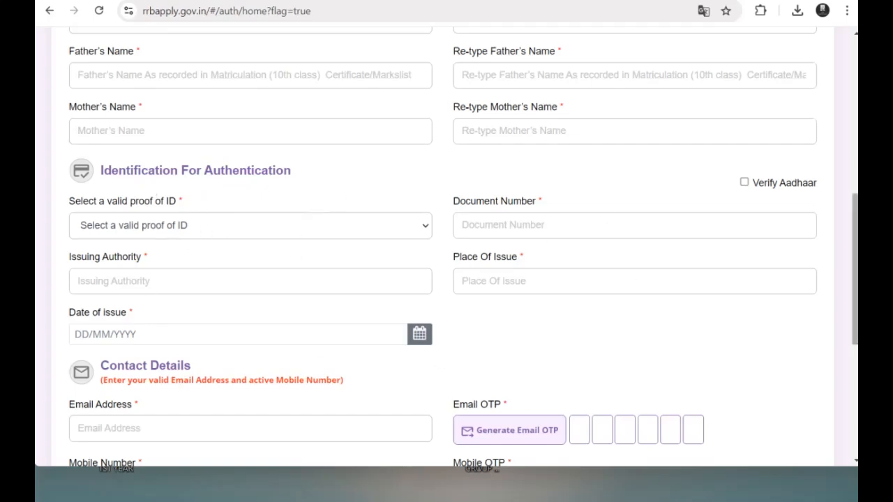
scroll(834, 226, "down", 1)
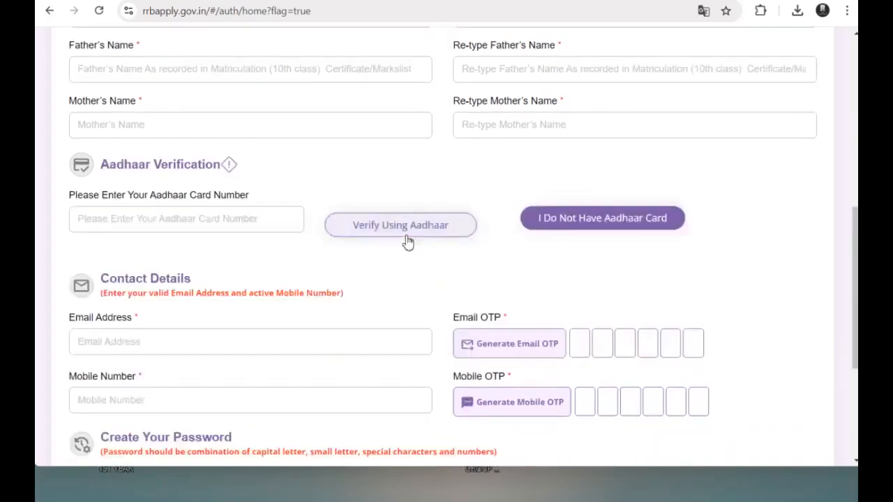
Review the contact details, password creation and captcha fields at the end of the account form
scroll(156, 124, "down", 2)
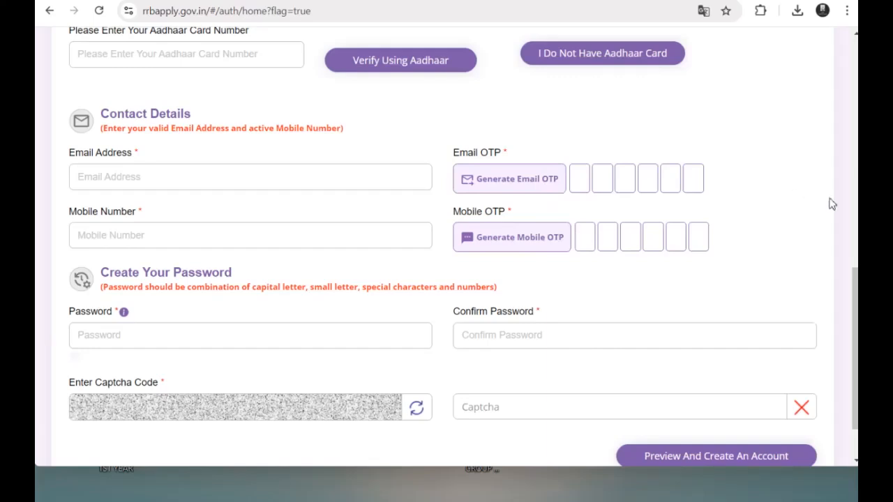
left_click_drag(855, 291, 856, 314)
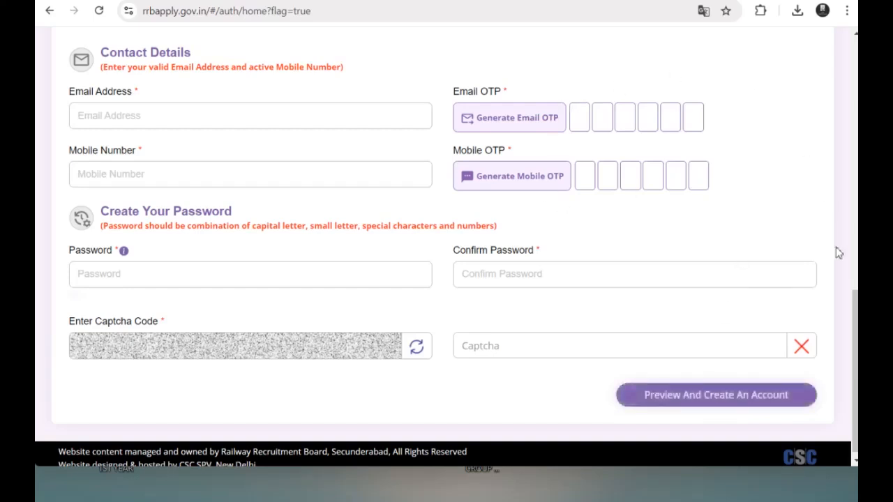
left_click_drag(855, 337, 847, 315)
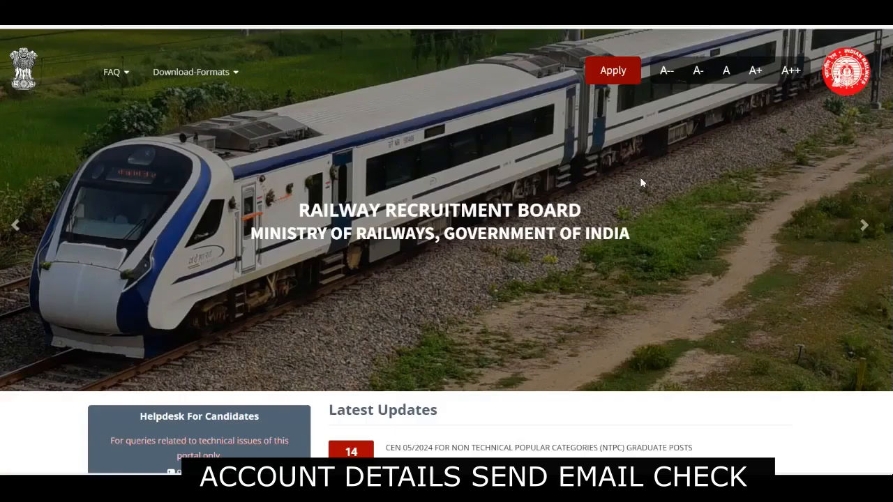
Open the sign-in page for an existing account and log in
left_click(613, 71)
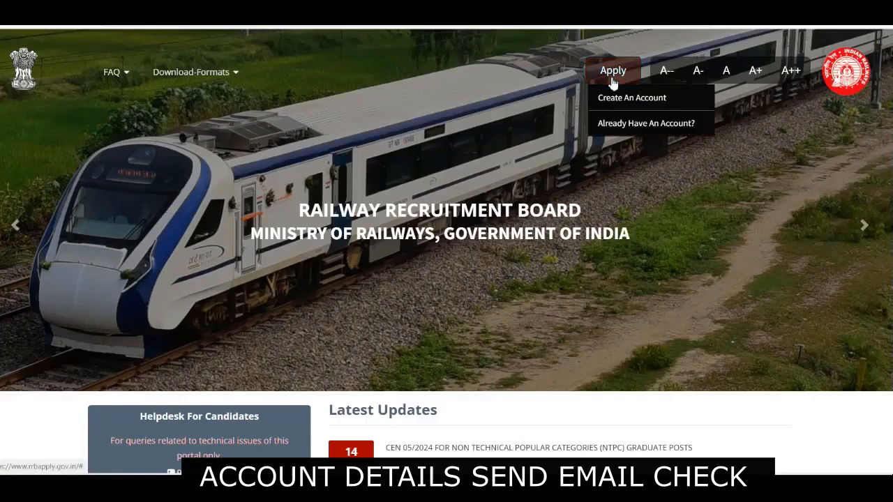
left_click(619, 125)
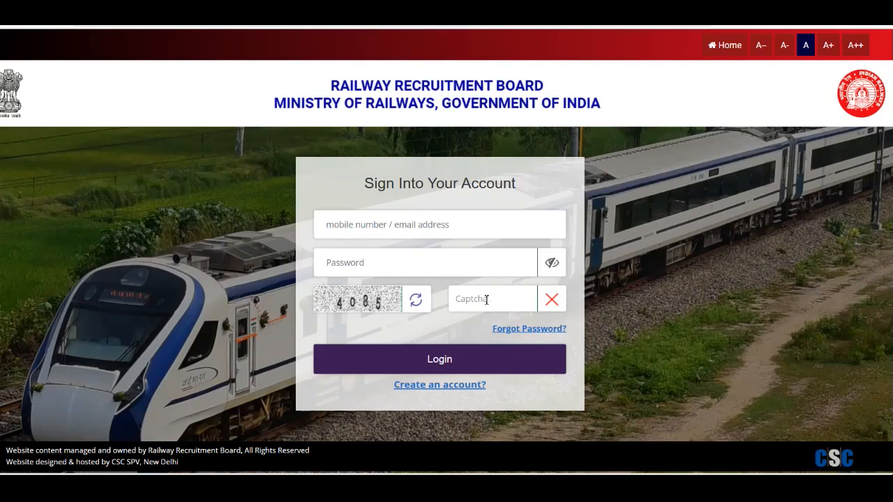
left_click(410, 365)
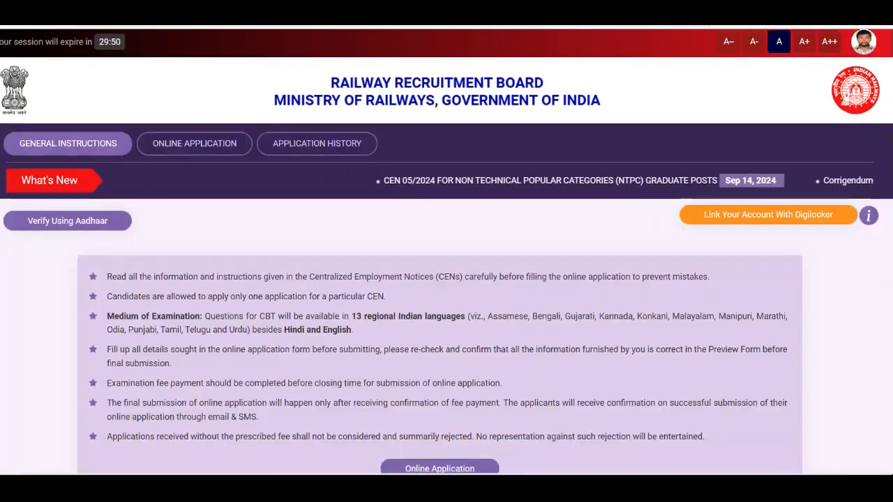
Proceed from the general instructions to the online application and view the open NTPC notices
scroll(586, 460, "down", 2)
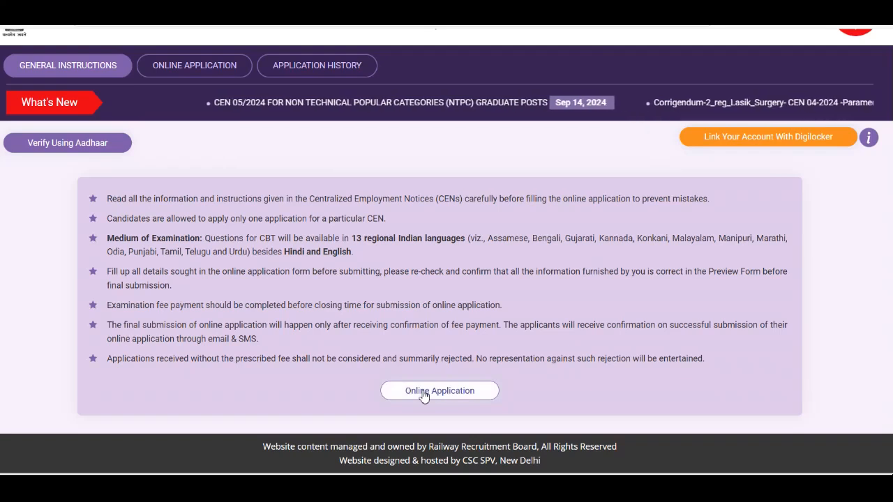
left_click(423, 393)
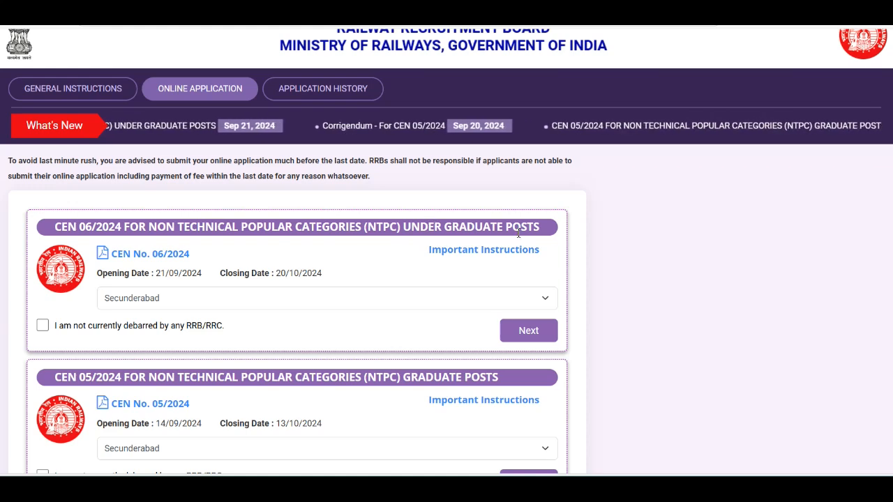
scroll(642, 297, "down", 1)
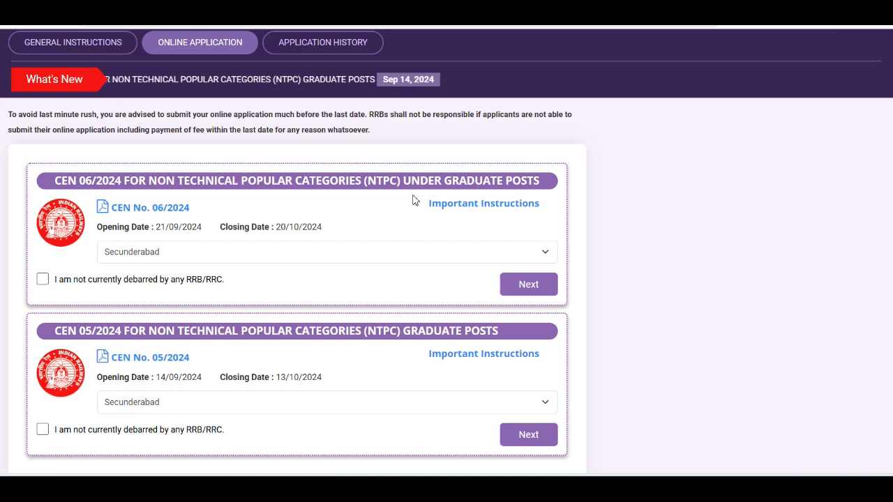
scroll(882, 255, "up", 1)
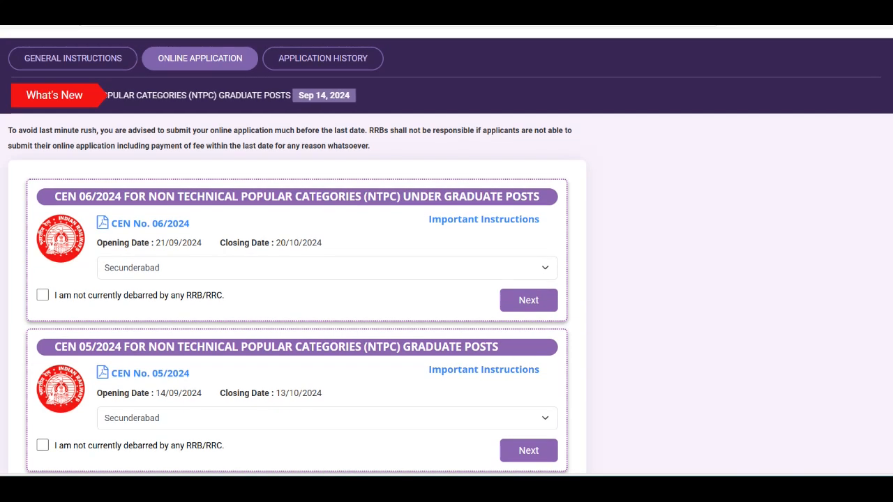
Start the CEN 06/2024 NTPC under graduate application with Secunderabad as the RRB and the not-debarred declaration ticked
left_click(301, 272)
scroll(323, 150, "down", 1)
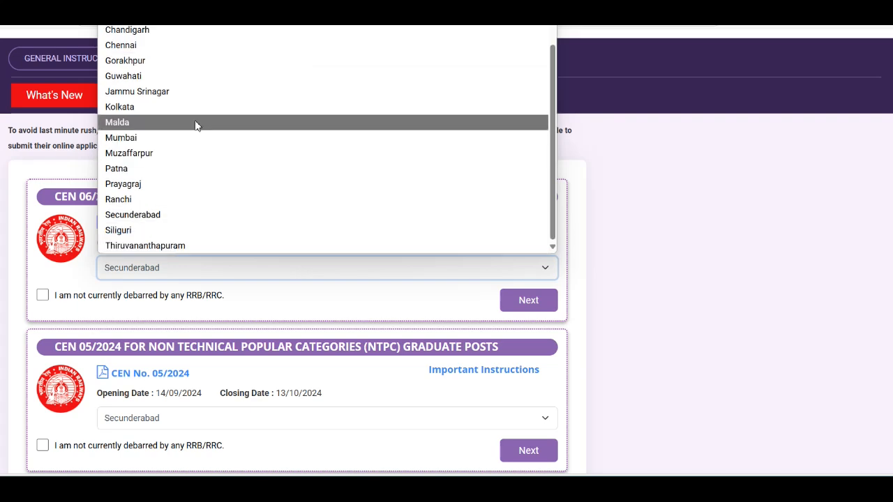
left_click(153, 215)
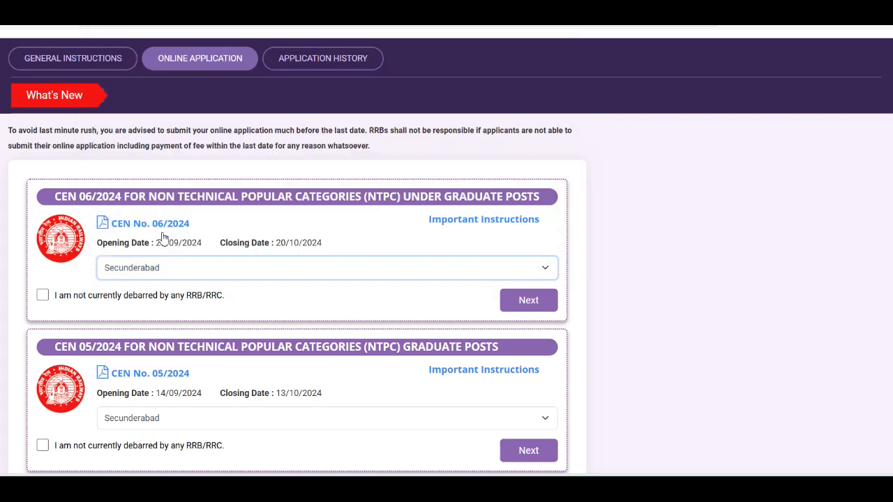
left_click(42, 295)
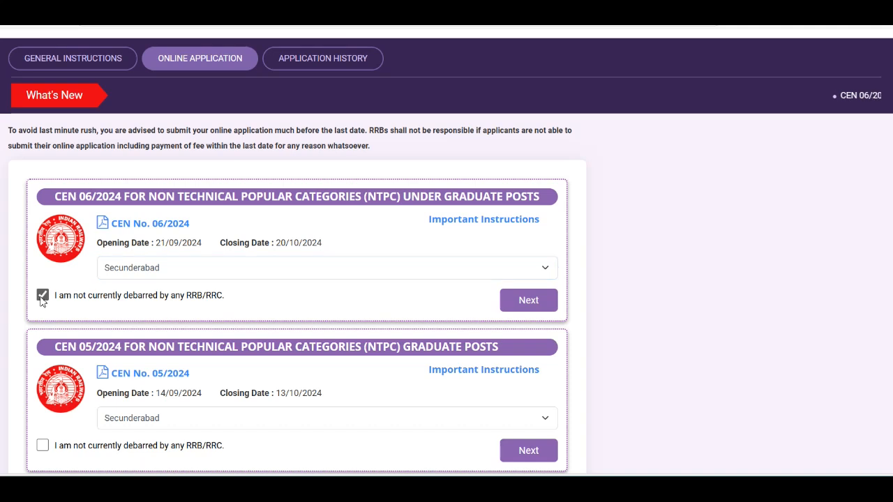
left_click(524, 302)
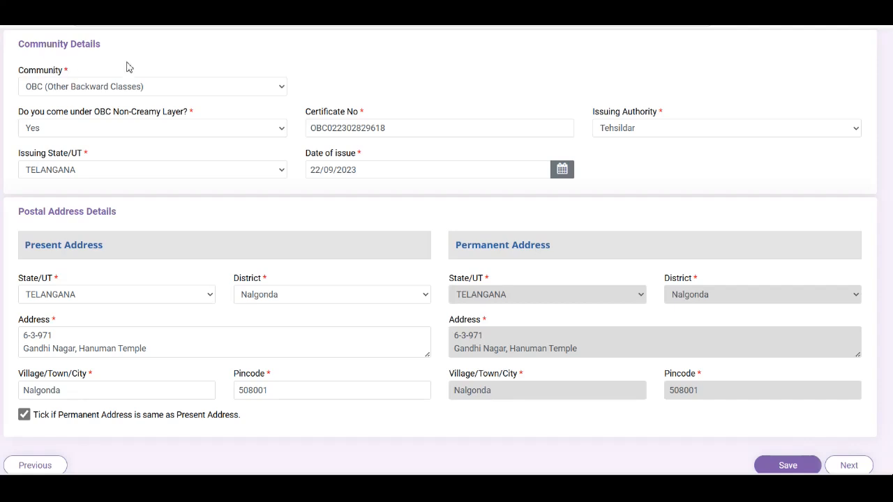
Set the community to OBC (Other Backward Classes) and the certificate's issuing authority to Tehsildar
left_click(73, 93)
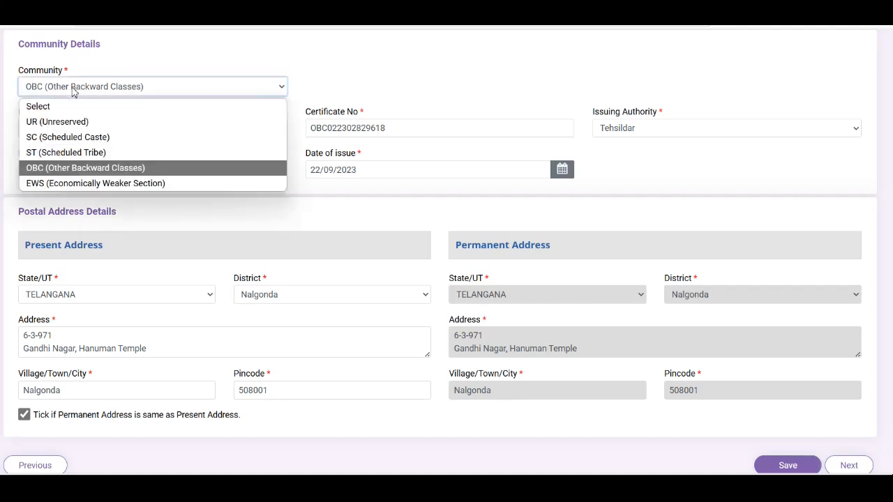
left_click(81, 174)
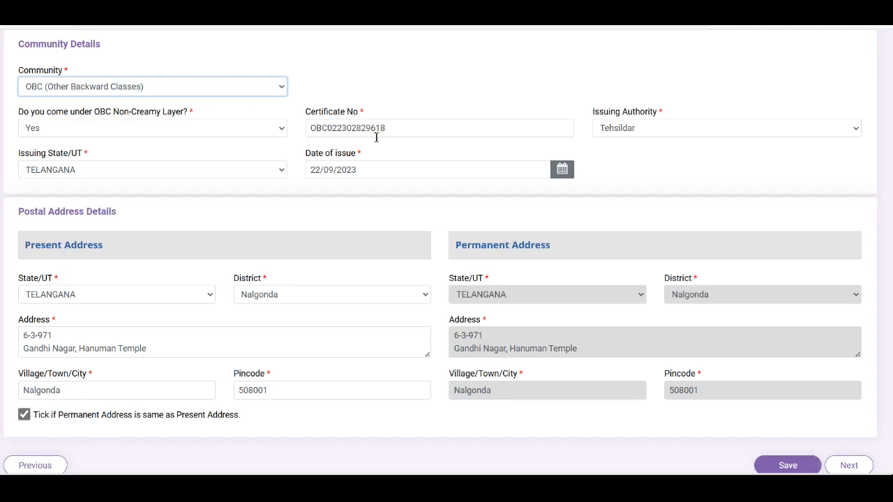
left_click(614, 133)
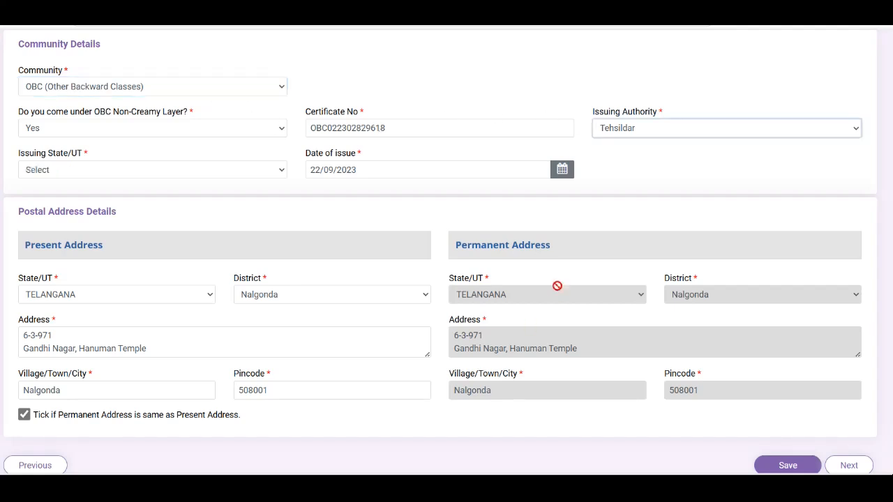
left_click(641, 132)
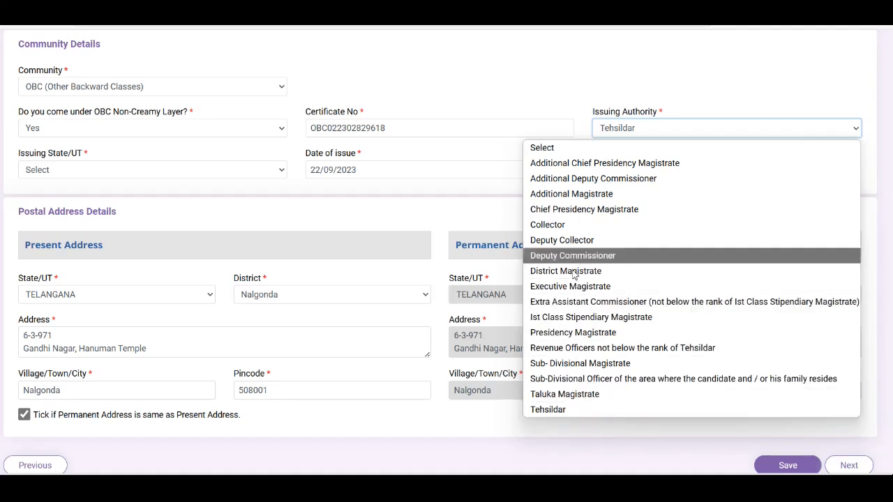
left_click(547, 409)
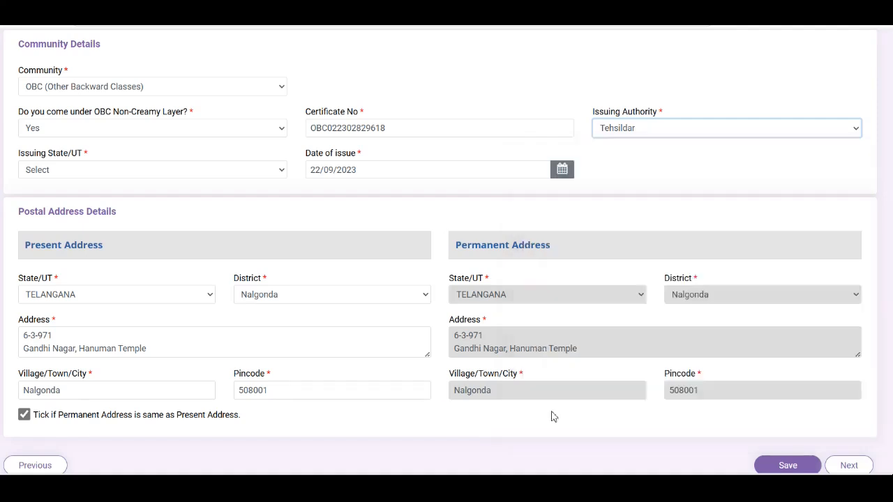
Set the issuing state of the community certificate to TELANGANA
left_click(78, 170)
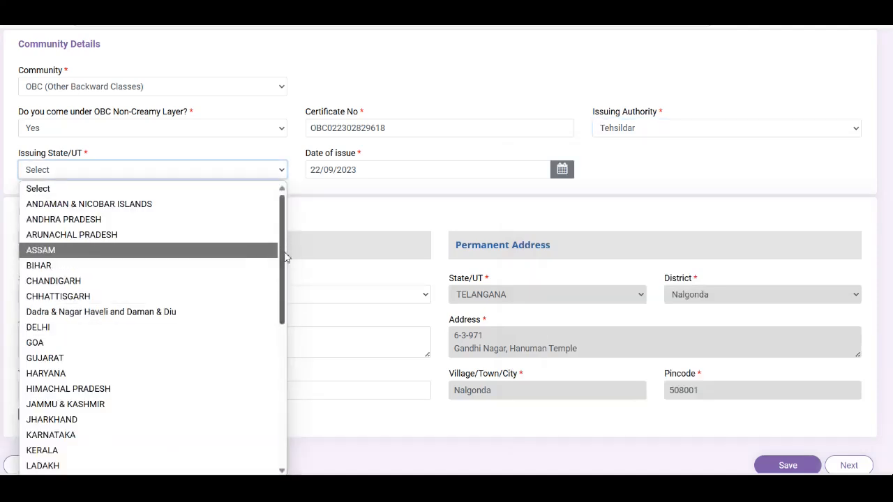
scroll(280, 320, "down", 4)
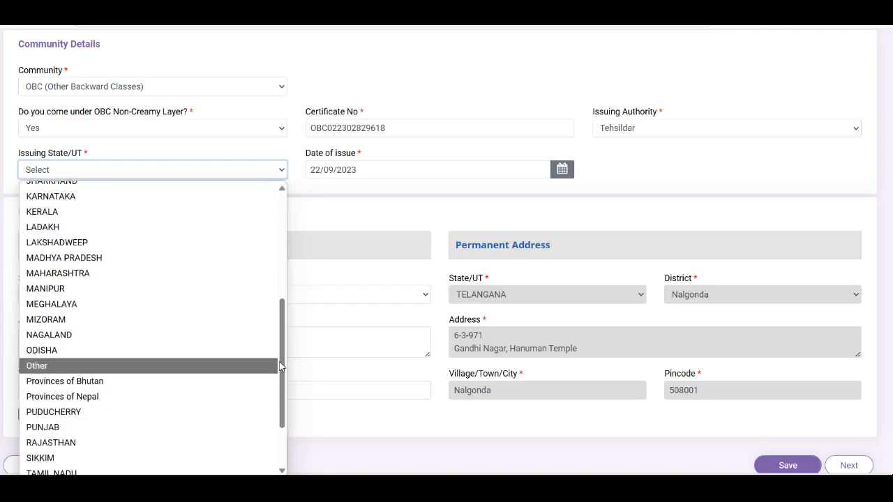
scroll(282, 363, "down", 3)
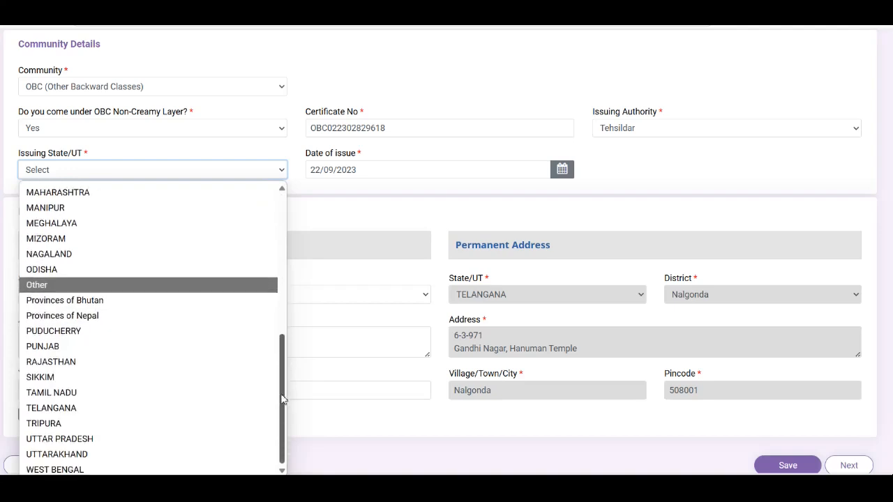
left_click(91, 410)
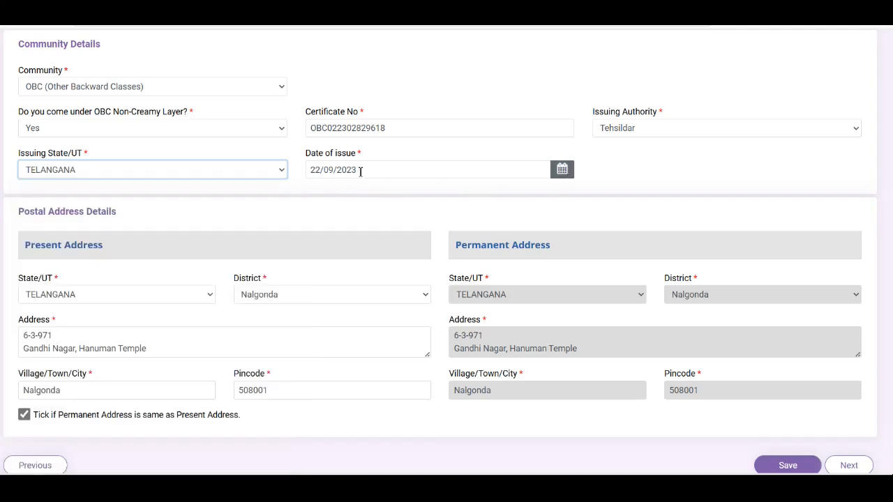
Advance past the personal details and save the category, employment and refund bank details to reach the educational qualification section
scroll(223, 237, "down", 1)
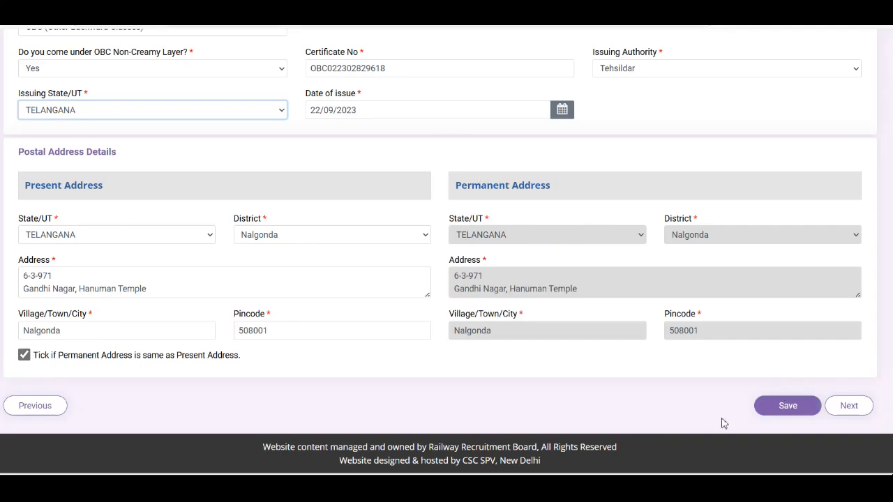
left_click(862, 407)
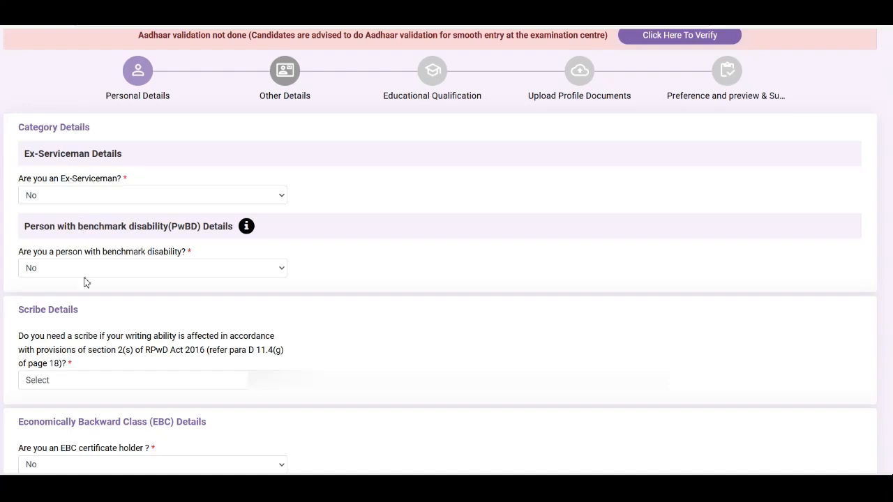
scroll(246, 176, "down", 2)
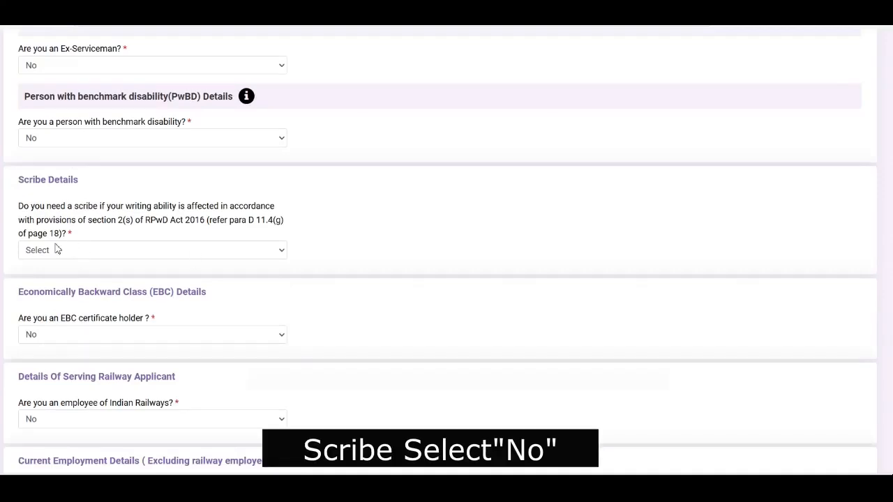
scroll(446, 252, "down", 2)
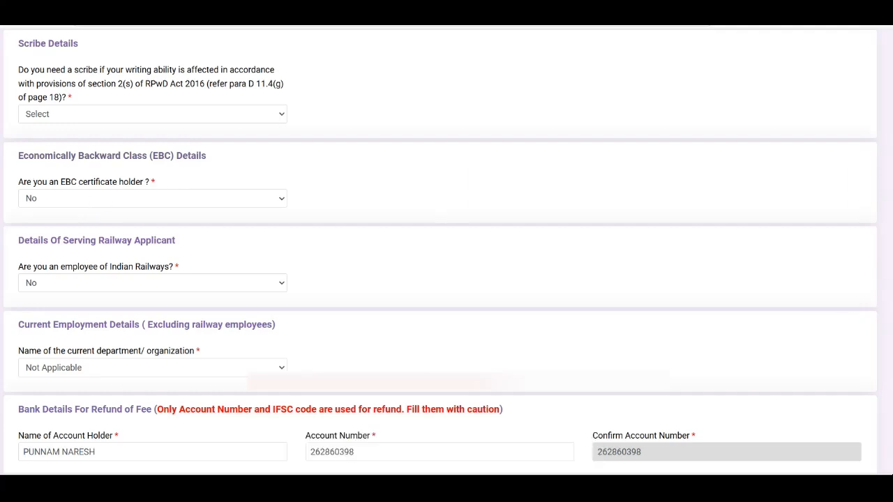
scroll(833, 300, "down", 1)
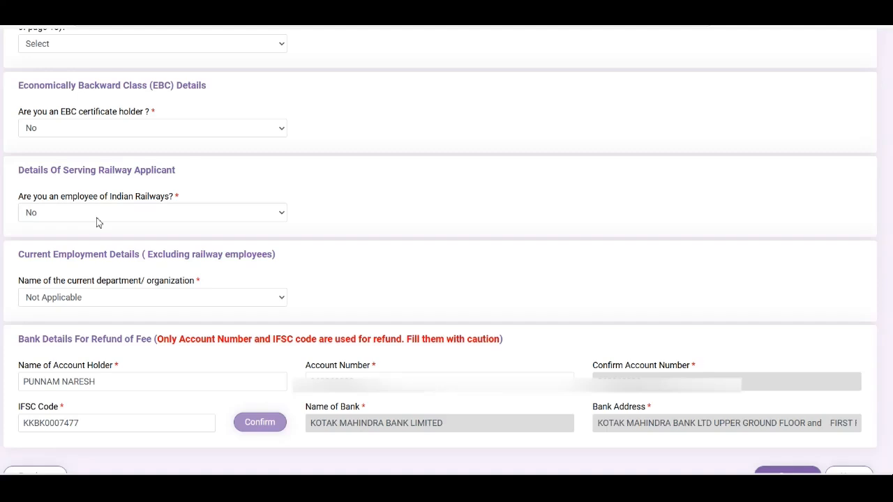
scroll(165, 202, "down", 1)
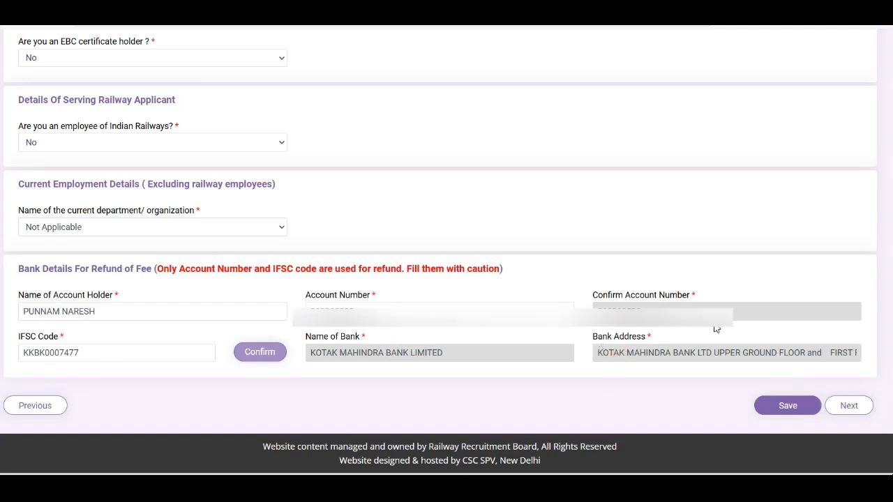
left_click(800, 417)
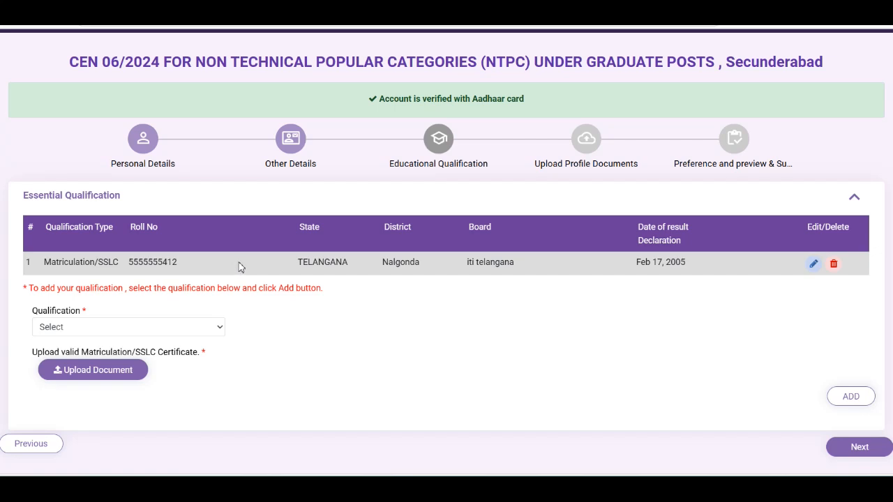
Reopen the existing Matriculation/SSLC entry for editing and submit its details as an update
left_click(214, 334)
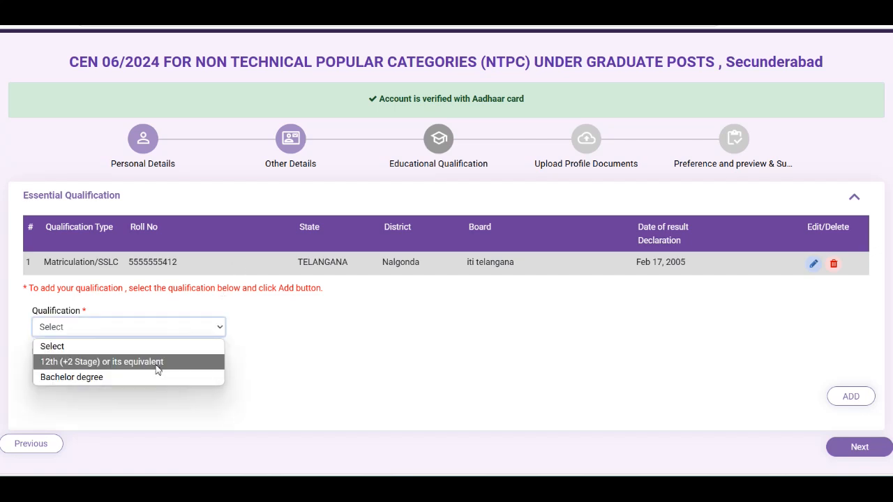
left_click(367, 329)
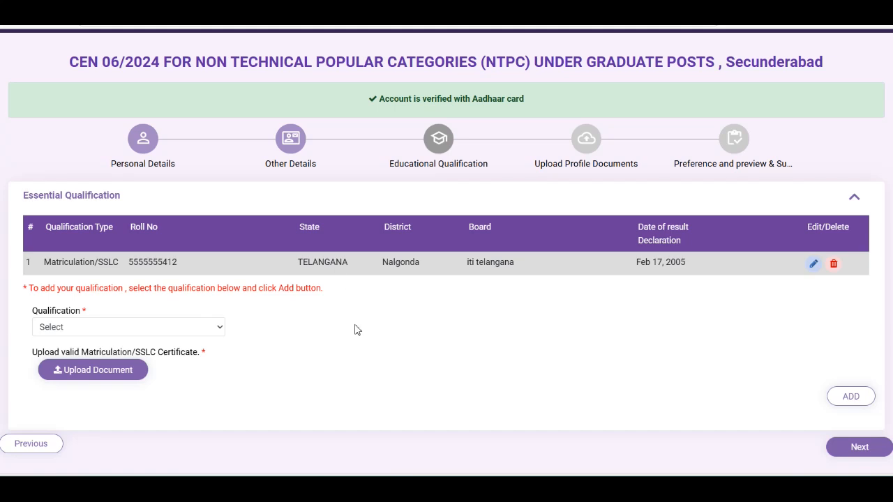
left_click(813, 265)
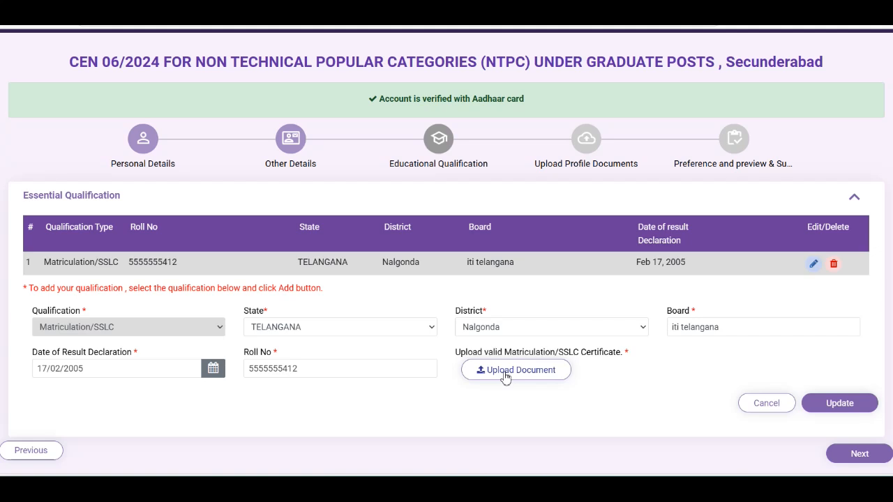
left_click(840, 404)
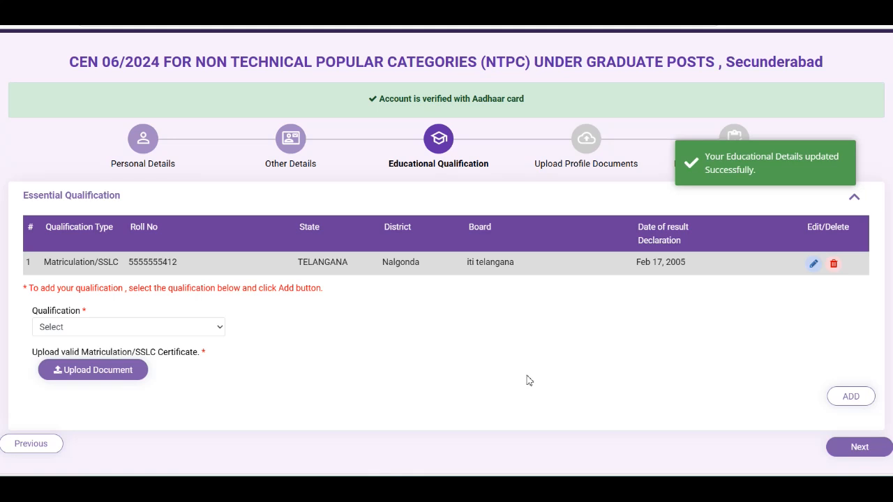
Start a new qualification entry with 12th (+2 Stage) or its equivalent as both the qualification and the discipline
left_click(160, 328)
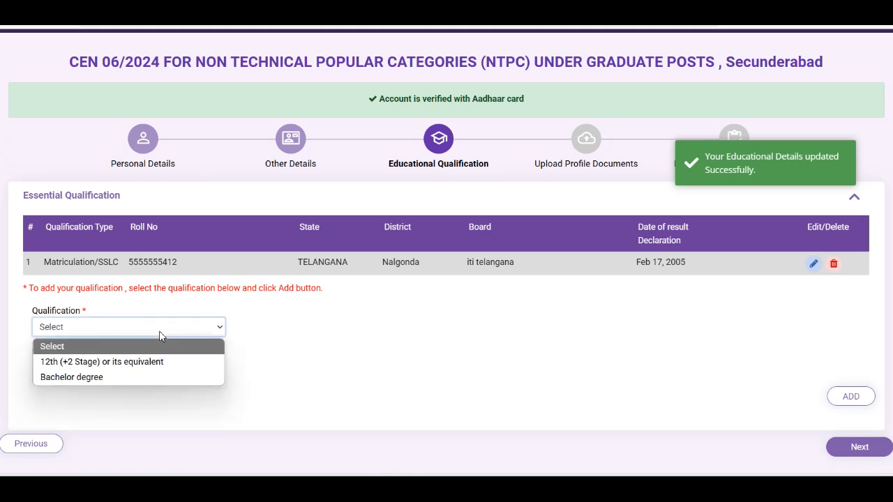
left_click(160, 335)
left_click(160, 335)
left_click(105, 362)
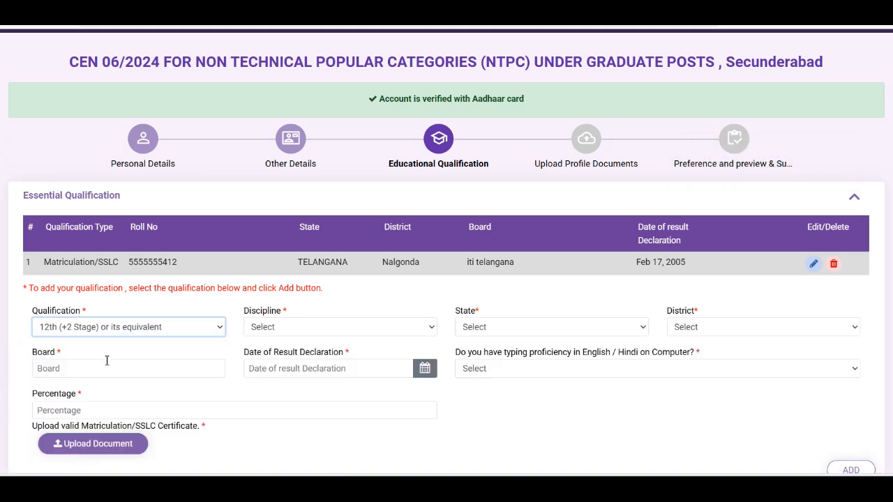
scroll(296, 396, "down", 2)
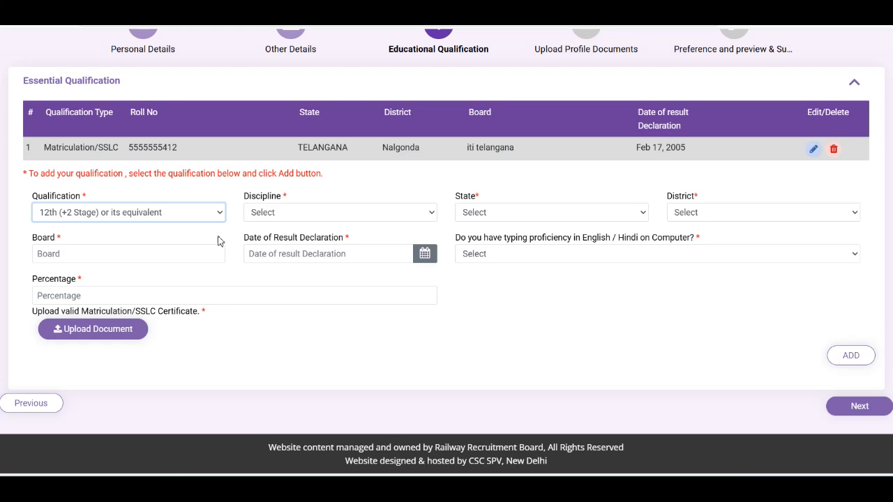
left_click(304, 218)
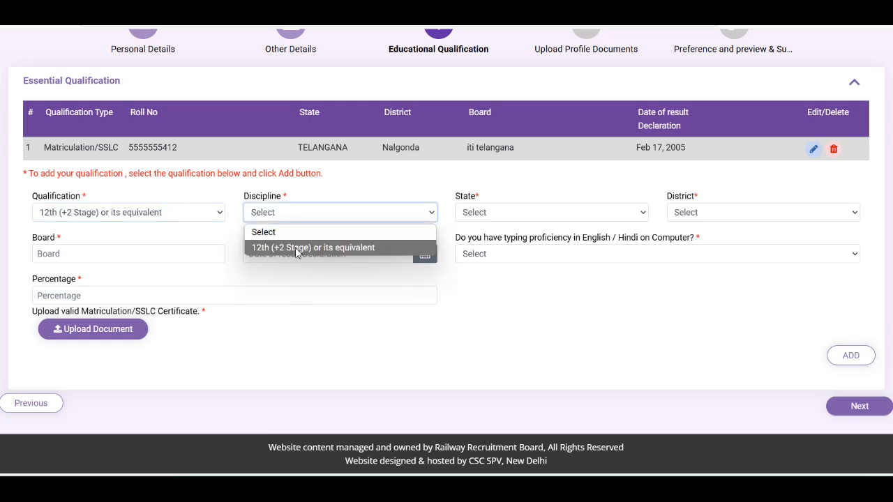
left_click(298, 248)
Set the state of the 12th qualification to TELANGANA and its district to Nalgonda
left_click(477, 214)
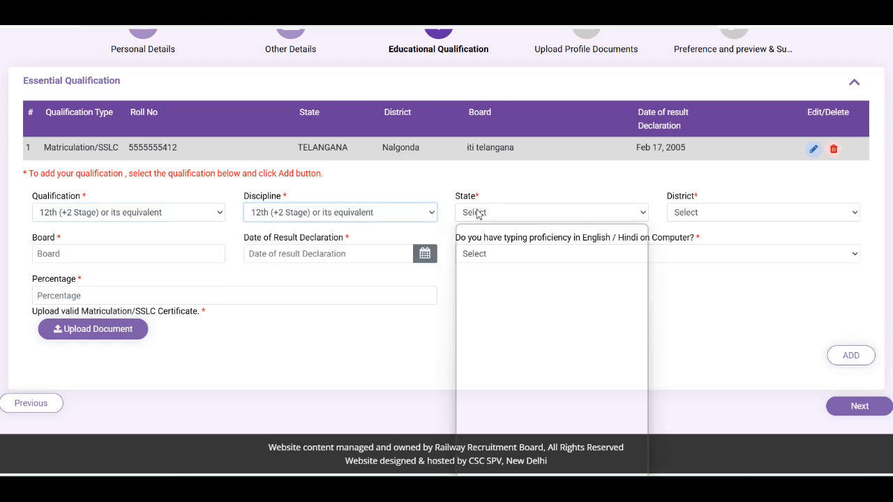
scroll(553, 375, "down", 5)
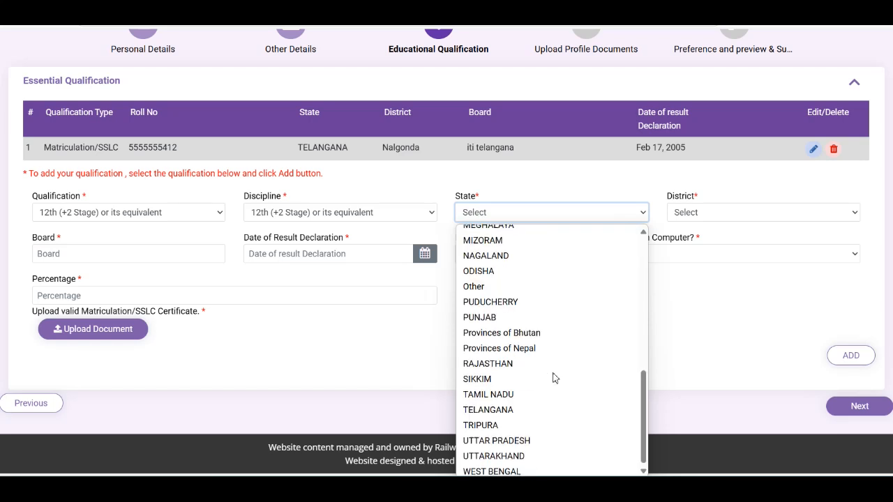
left_click(503, 414)
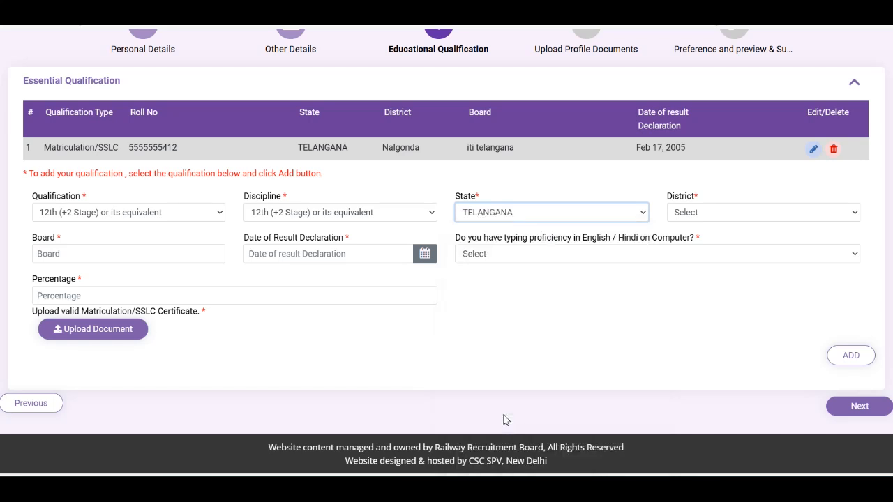
left_click(712, 211)
scroll(744, 460, "down", 5)
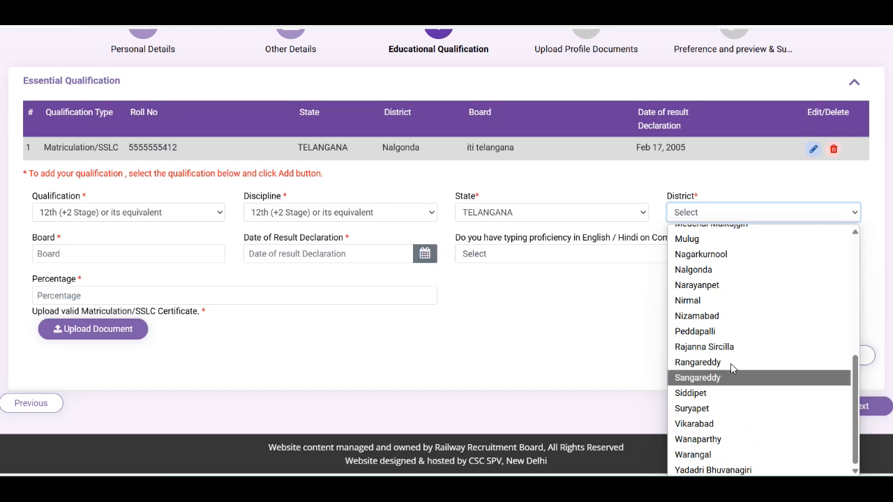
left_click(731, 274)
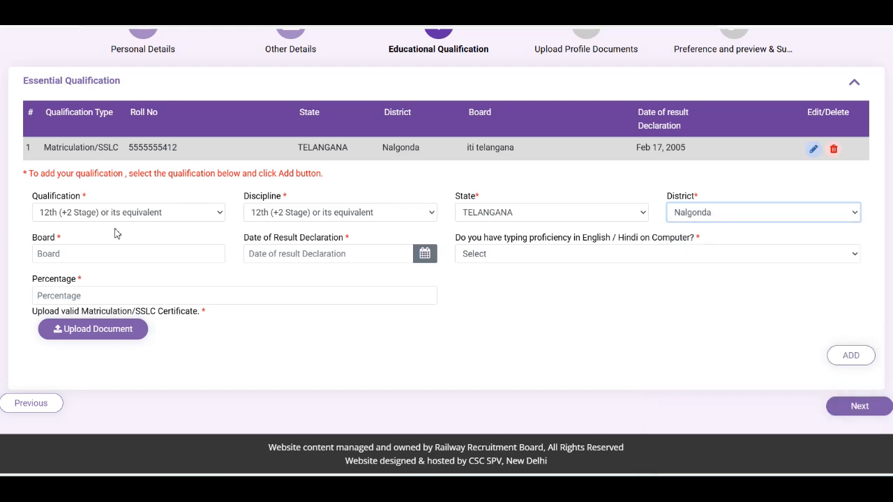
Add the 12th qualification with board of intermidiate of telangana, result date Apr 24, 2007, percentage 76.3 and typing proficiency Yes
left_click(137, 249)
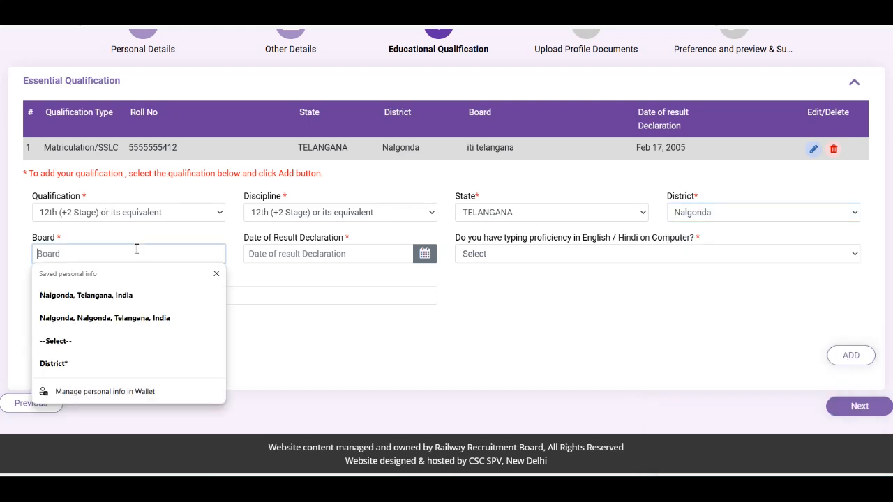
left_click(335, 325)
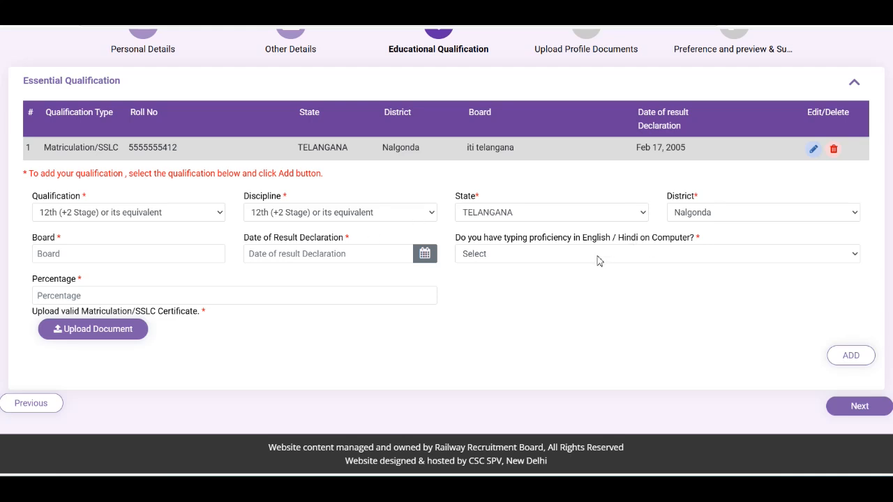
left_click(547, 255)
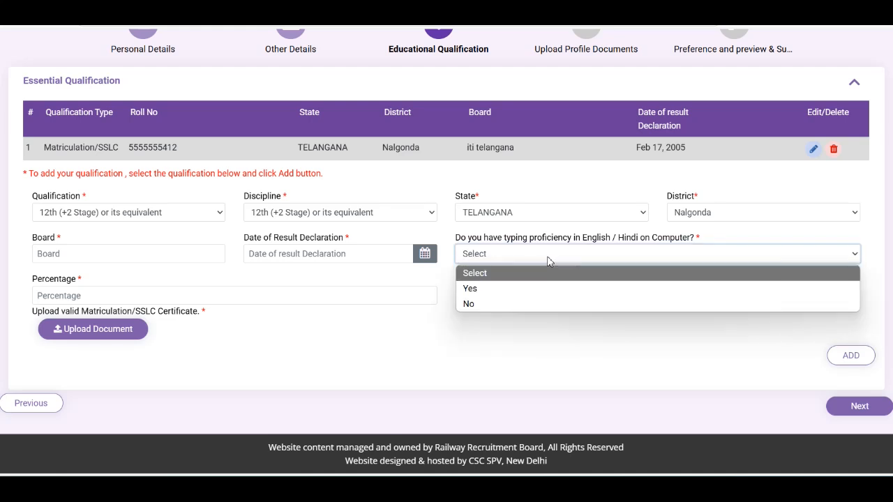
left_click(479, 289)
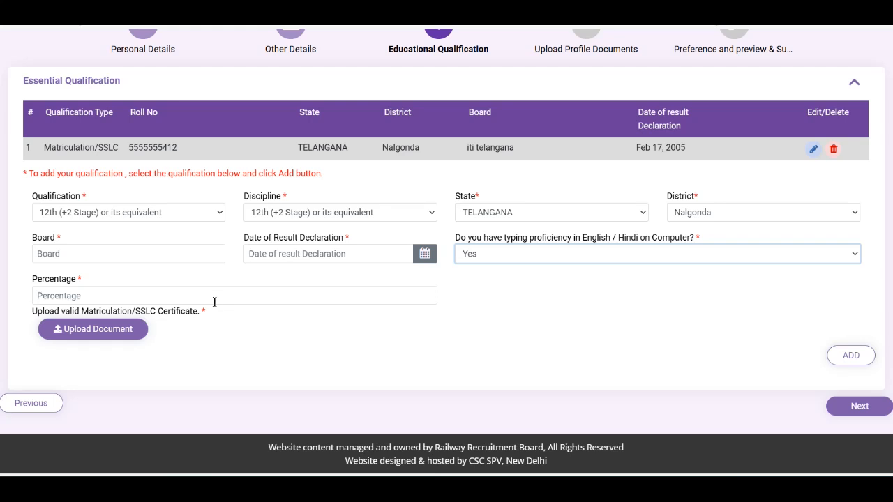
left_click(844, 356)
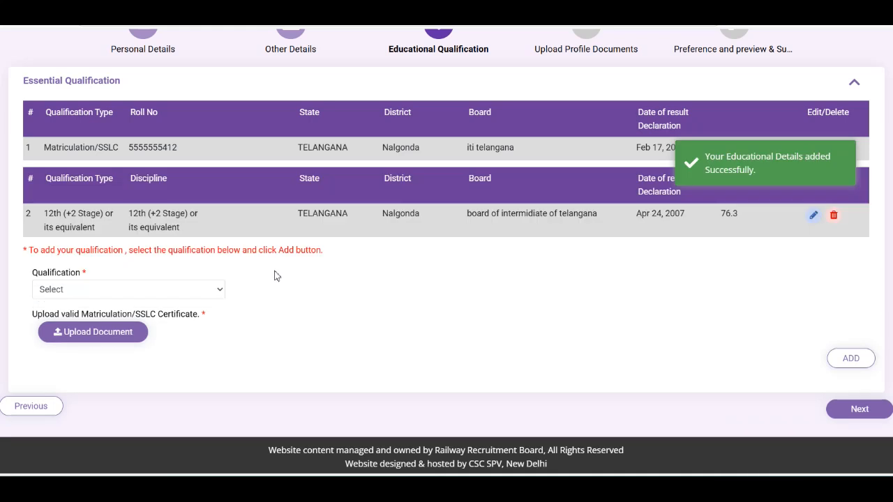
left_click(182, 290)
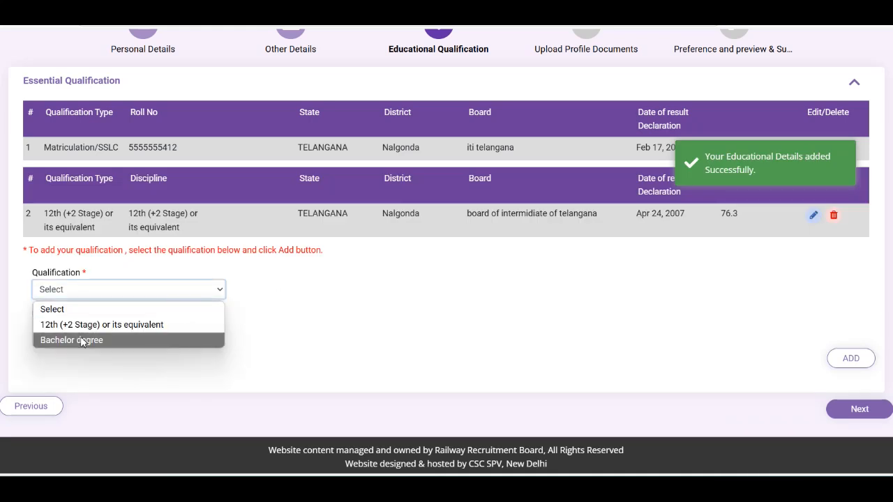
left_click(391, 328)
left_click(390, 327)
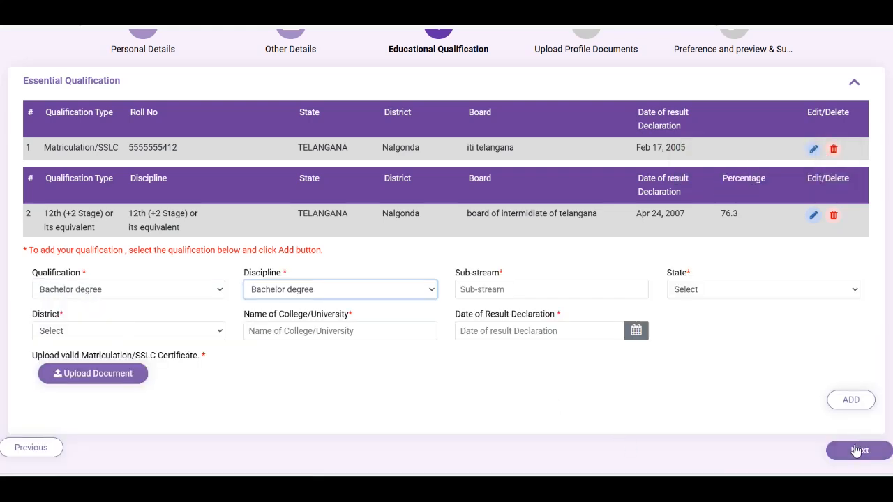
Check the uploaded photograph and signature against the specifications on the profile documents page and continue to the post preferences
left_click(857, 450)
scroll(548, 225, "down", 3)
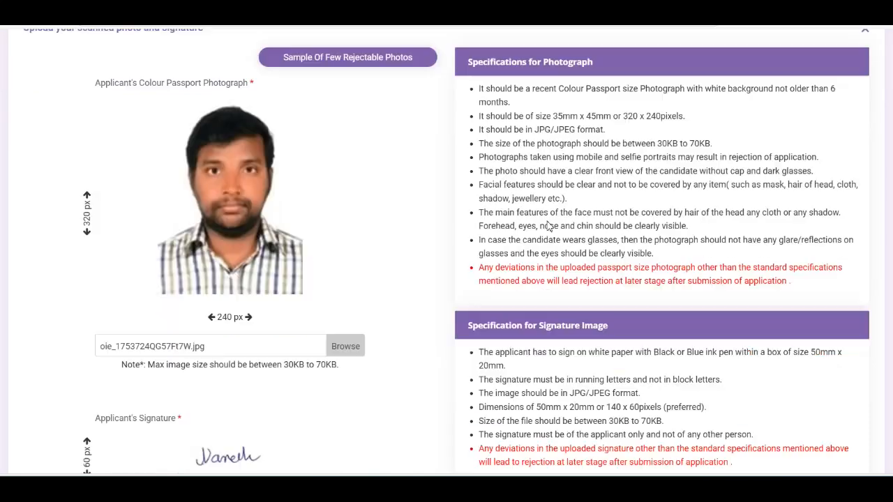
scroll(606, 242, "up", 5)
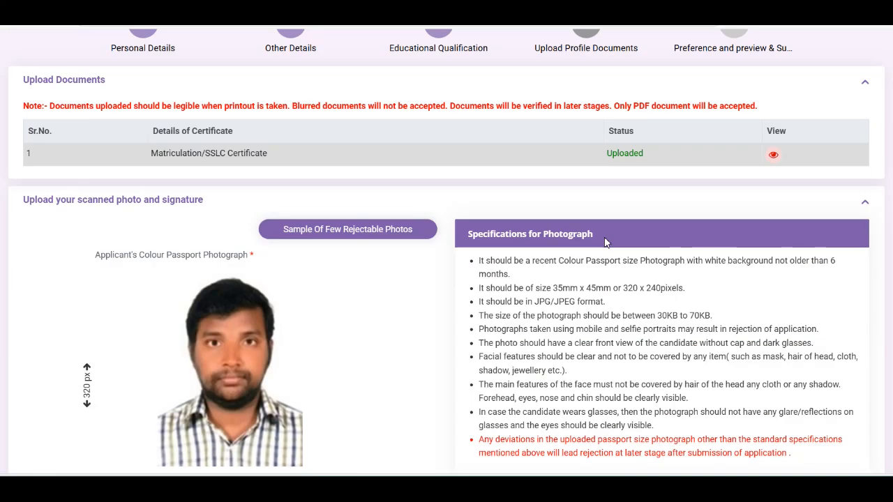
scroll(606, 242, "down", 5)
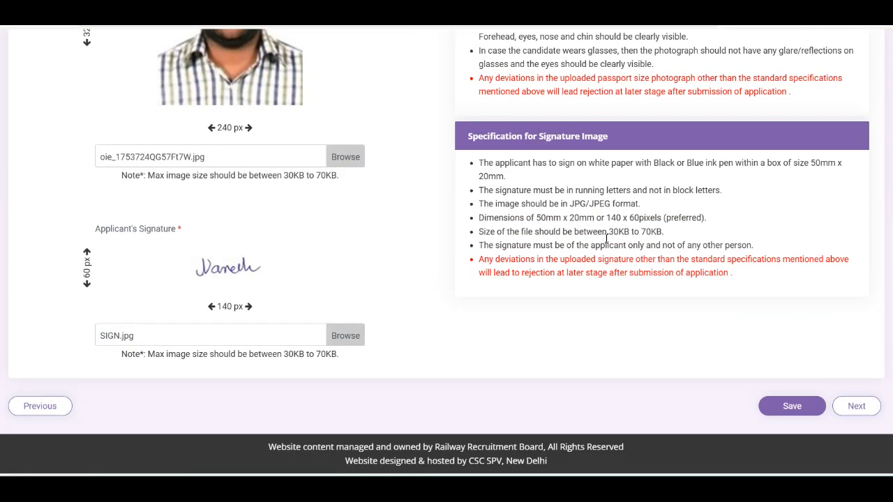
scroll(605, 242, "up", 3)
scroll(550, 276, "down", 1)
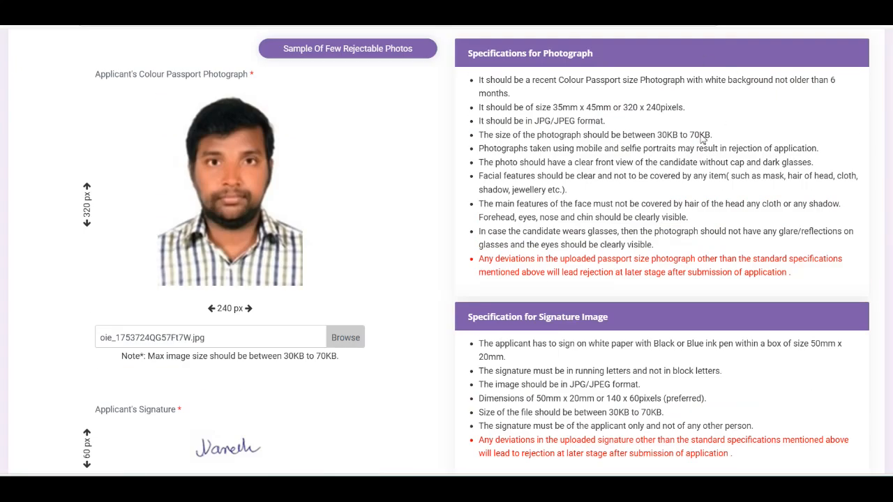
scroll(673, 146, "down", 3)
left_click(858, 406)
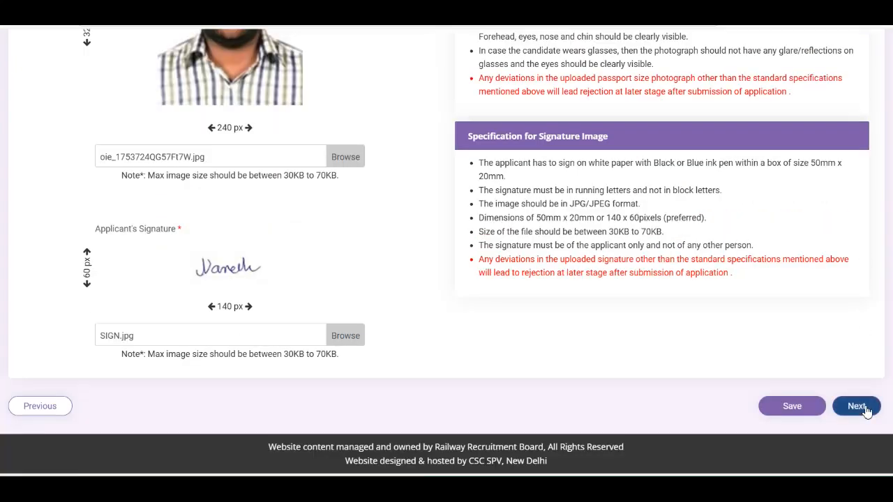
Add the SCR Commercial Cum Ticket Clerk, Accounts Clerk Cum Typist and Junior Clerk Cum Typist posts to the preference order, in that sequence
scroll(265, 360, "down", 4)
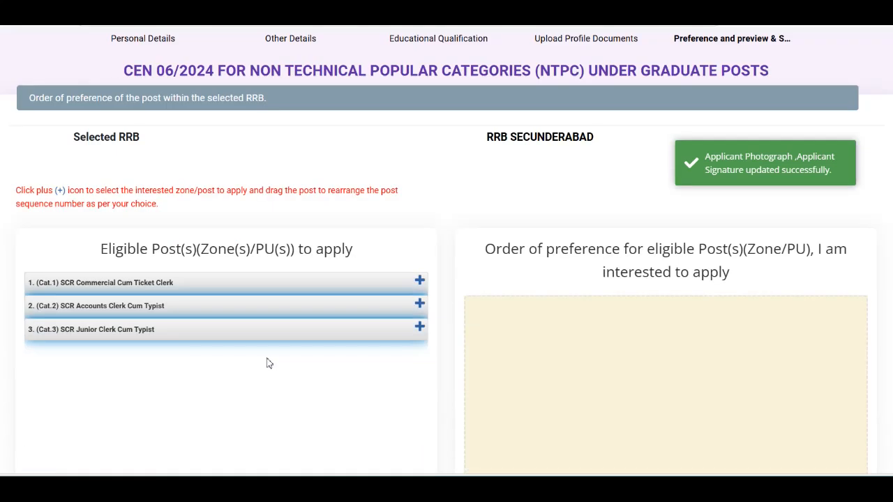
scroll(330, 249, "up", 3)
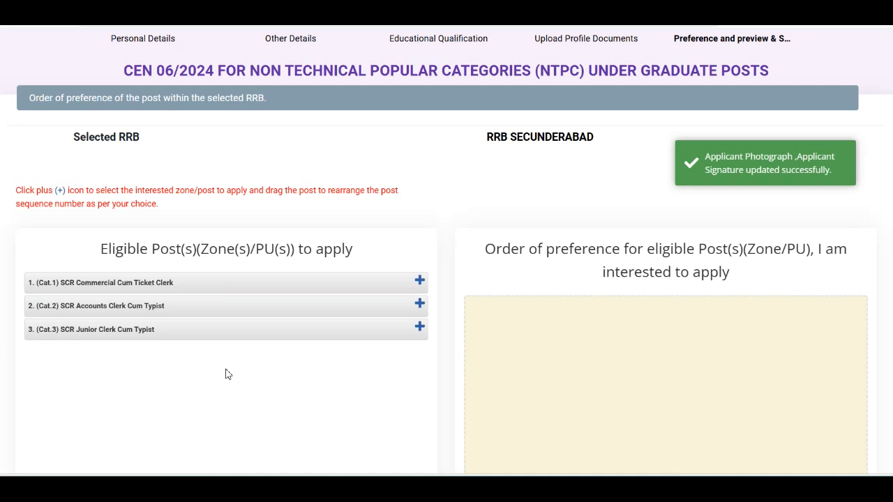
scroll(265, 438, "down", 2)
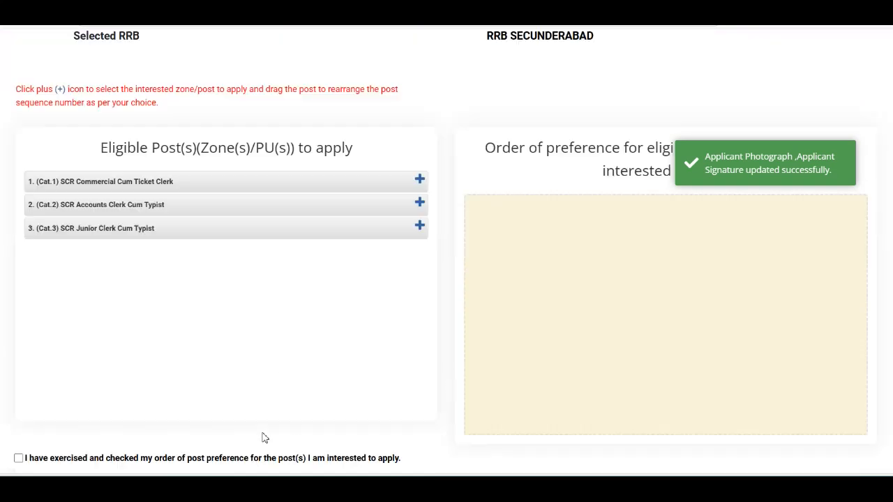
scroll(265, 437, "down", 1)
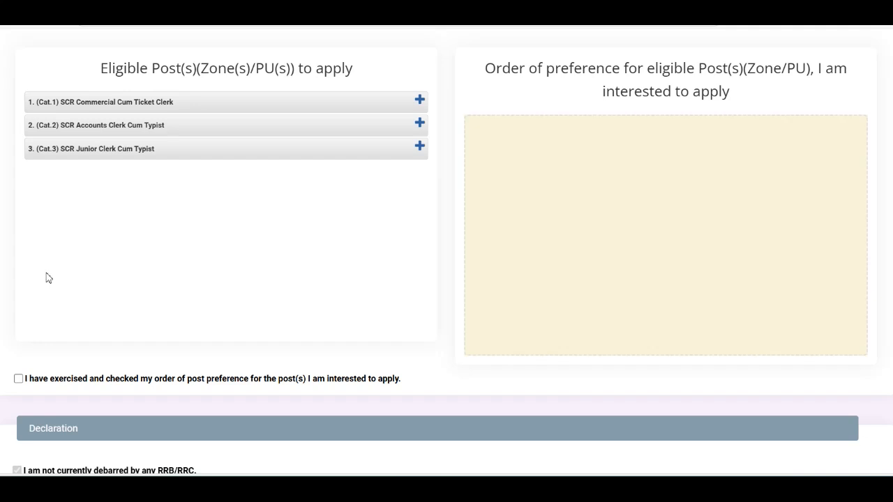
left_click(422, 104)
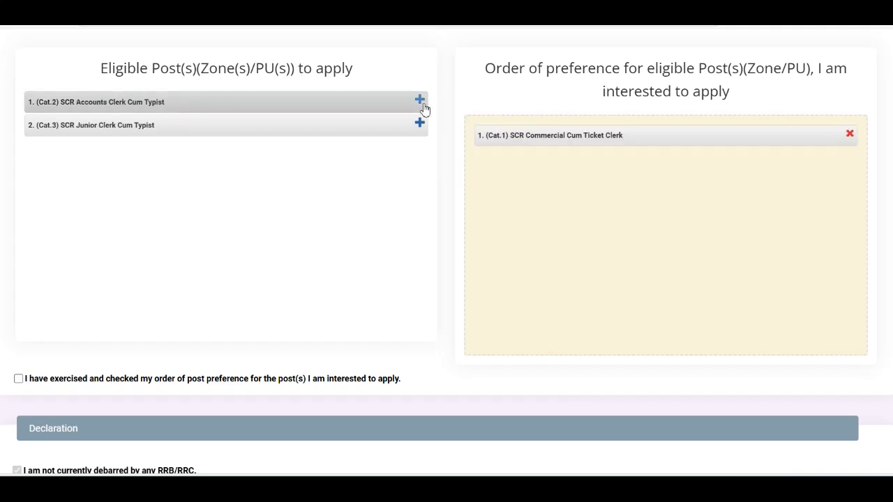
left_click(421, 101)
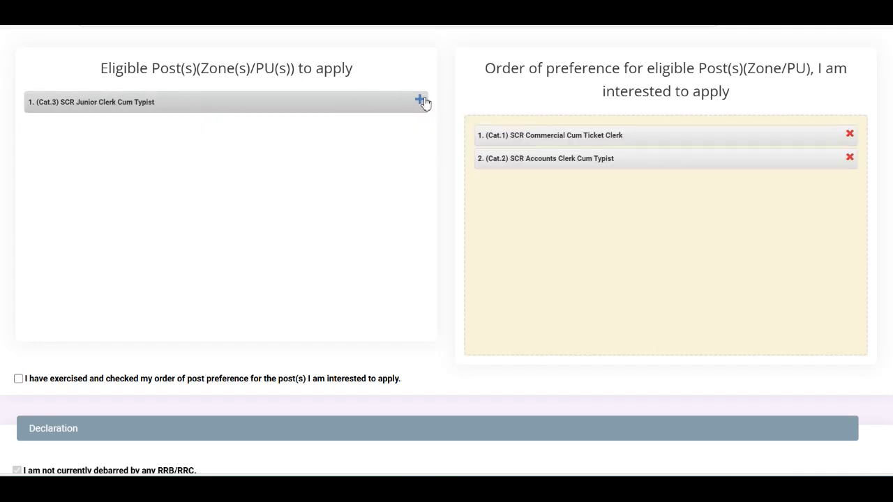
left_click(421, 102)
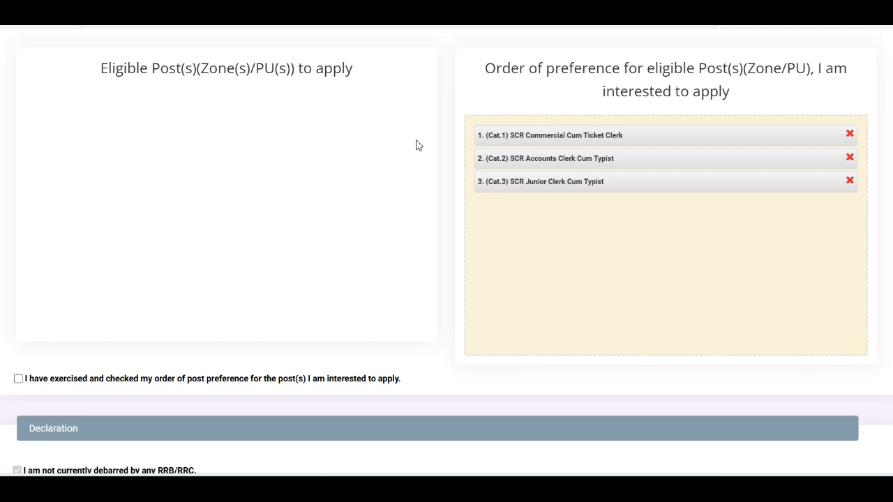
Accept the post preference and eligibility declarations with Nalgonda as the place, and preview the application
scroll(329, 242, "down", 3)
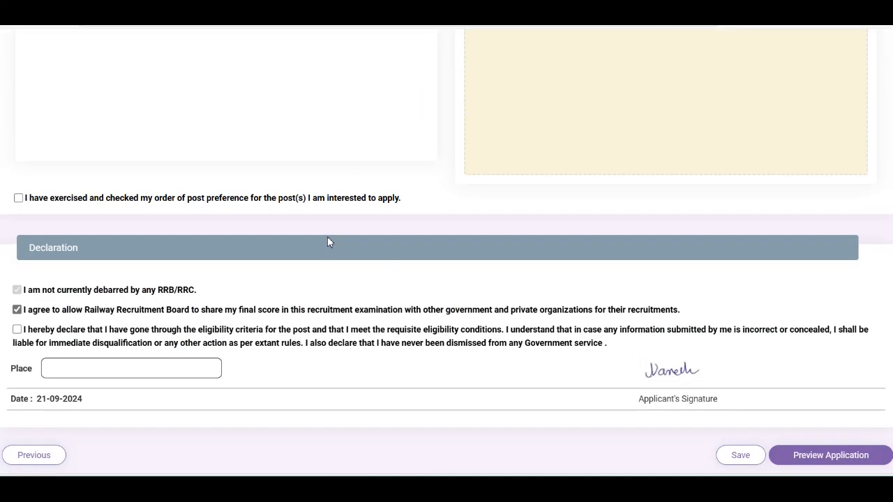
left_click(18, 199)
left_click(17, 332)
left_click(123, 366)
type("Nalgonda")
scroll(212, 357, "down", 1)
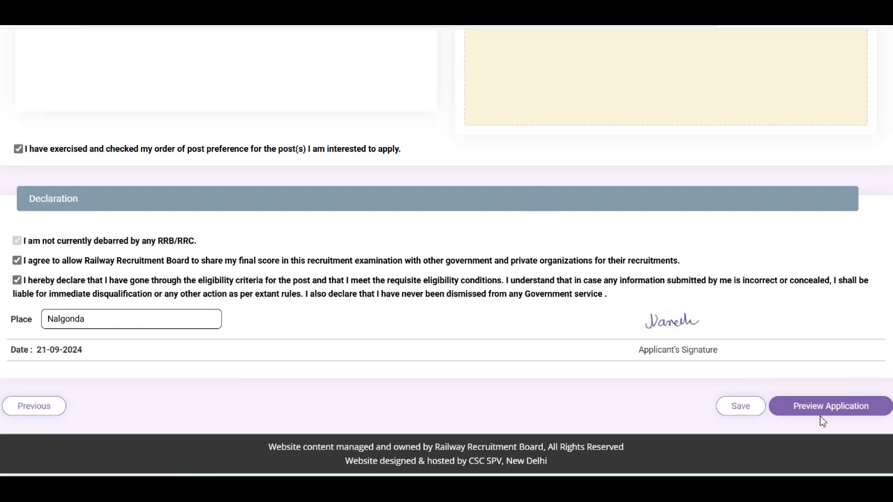
left_click(854, 419)
Examine the application preview, including the qualification, community, bank, exam language, post preference and declaration sections
scroll(624, 244, "down", 4)
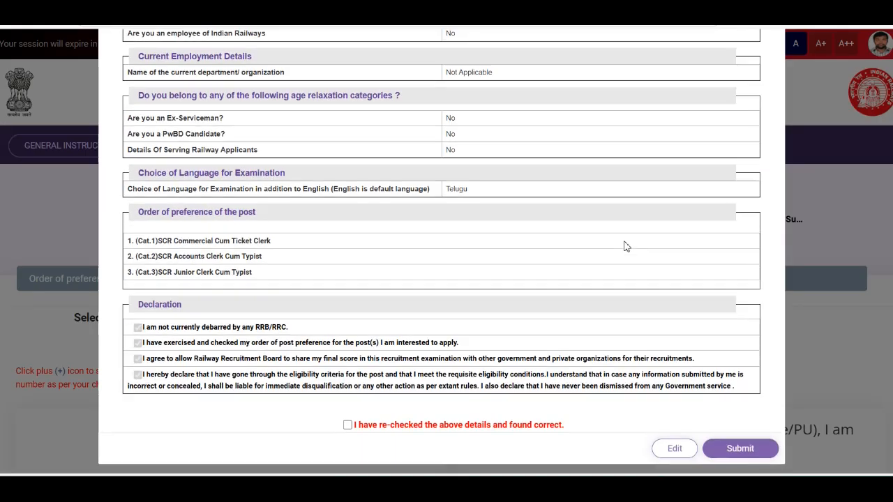
scroll(626, 247, "up", 5)
scroll(626, 246, "up", 3)
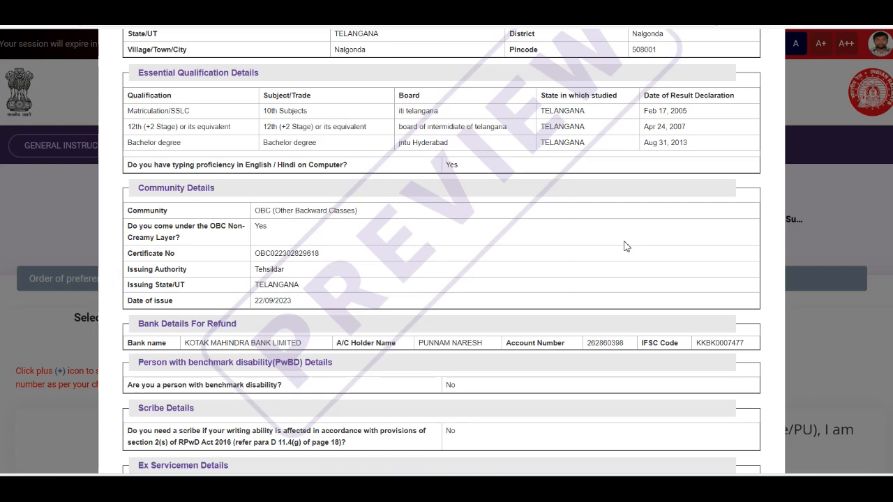
scroll(625, 246, "down", 6)
scroll(626, 246, "down", 3)
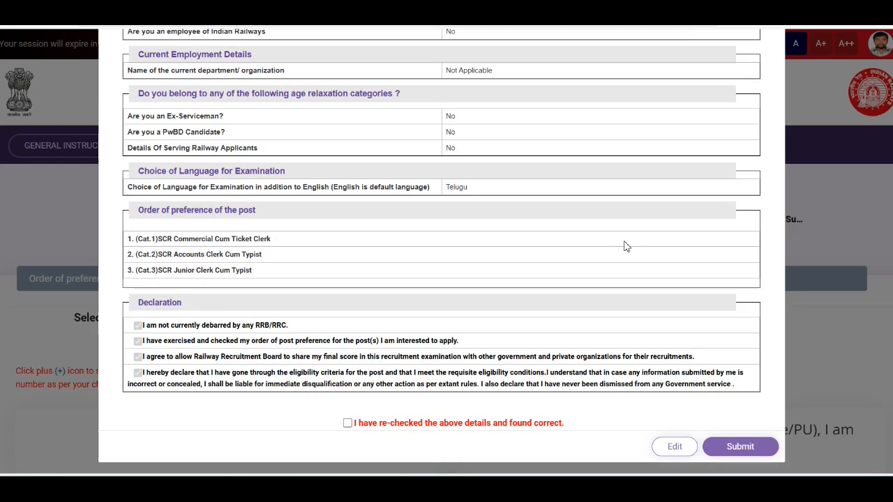
scroll(626, 246, "up", 8)
scroll(625, 247, "down", 5)
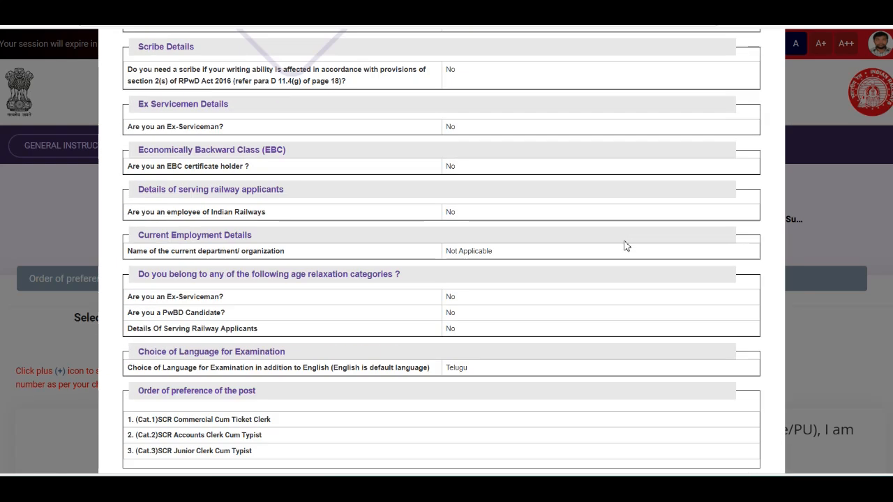
scroll(625, 246, "down", 3)
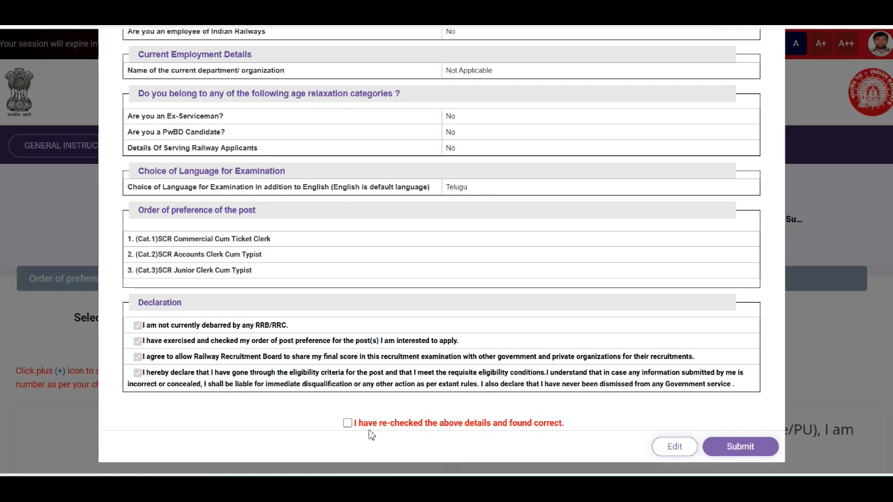
Confirm that the previewed details were re-checked and found correct, and submit the application to reach the fee payment
left_click(347, 424)
left_click(760, 452)
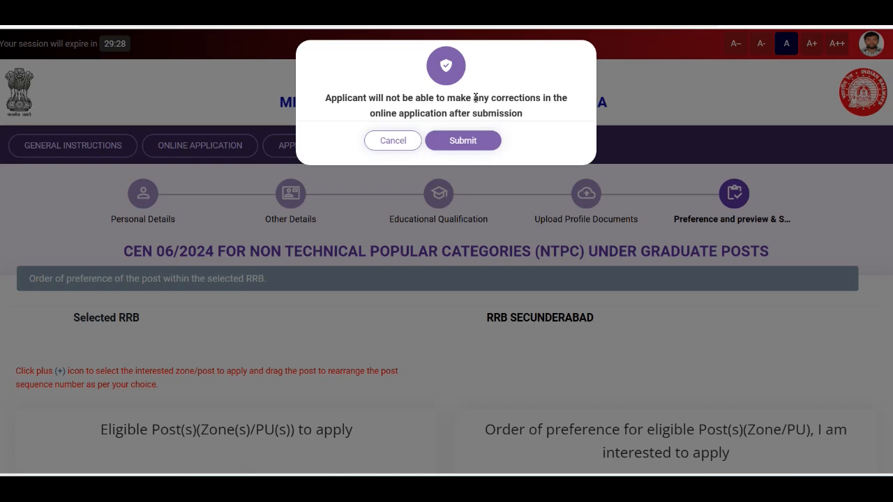
left_click(479, 143)
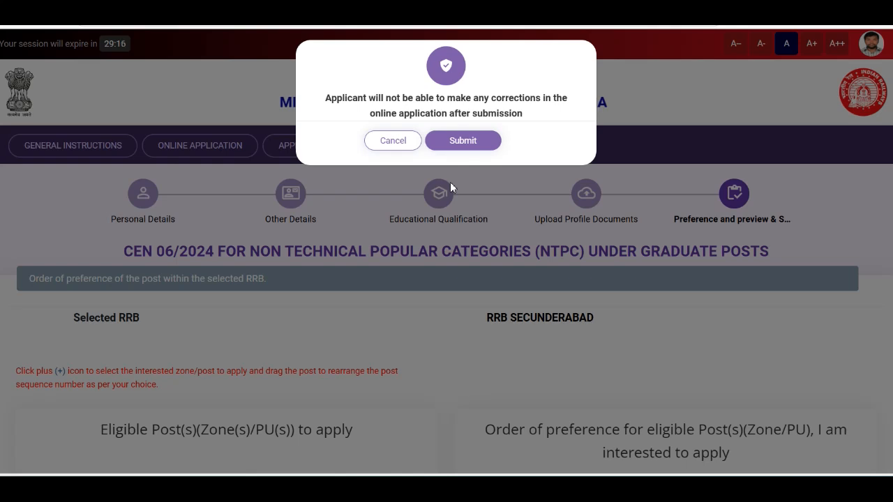
left_click(474, 141)
Choose RazorPay for the application fee payment and look through the HDFC Bank, UPI, card and netbanking payment methods
scroll(475, 359, "down", 2)
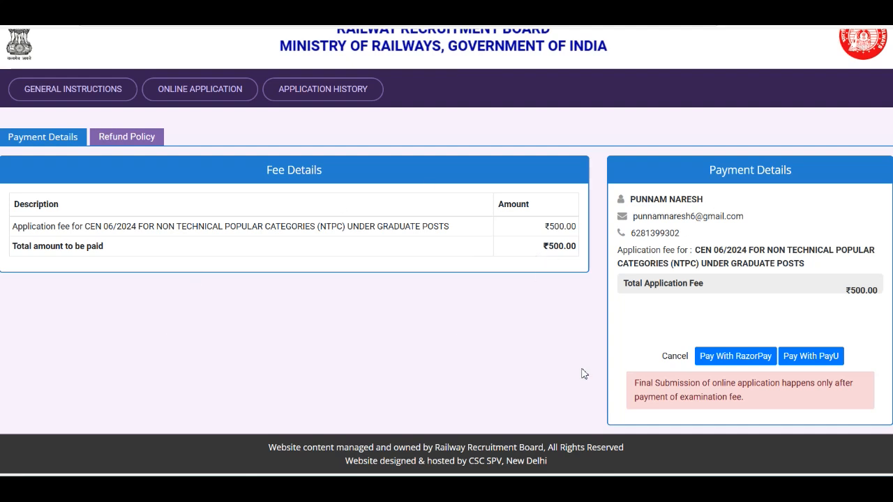
left_click(817, 361)
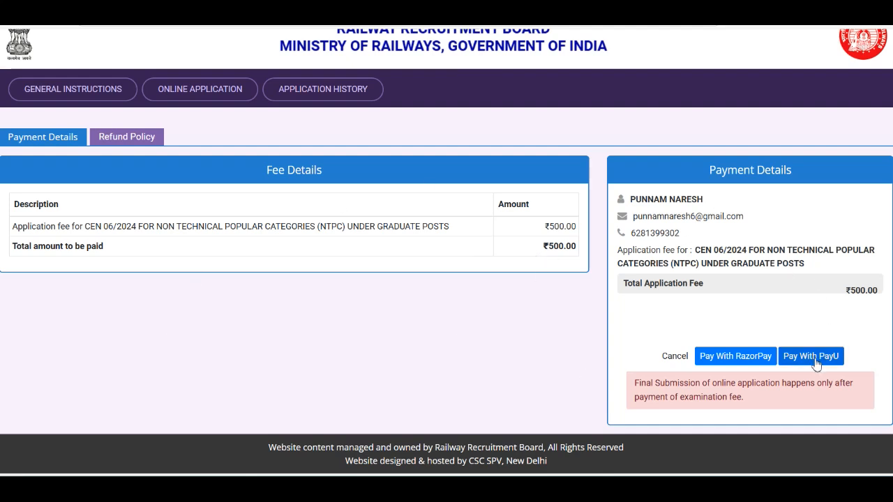
left_click(726, 363)
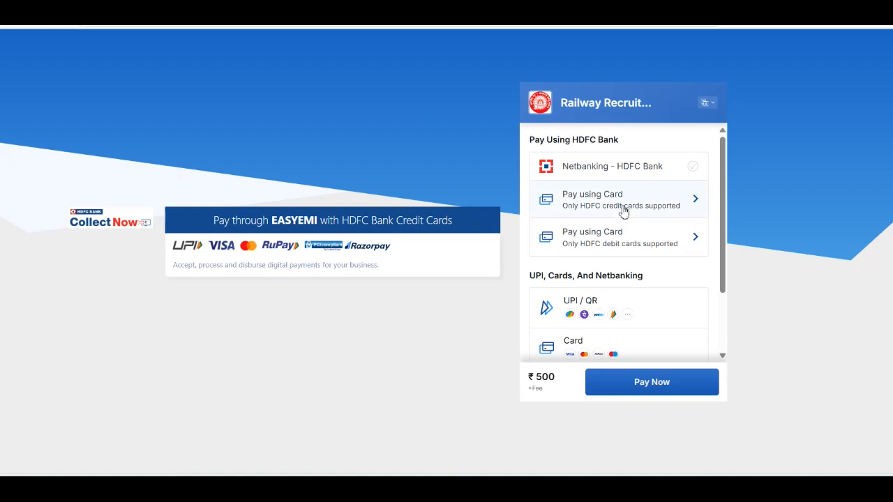
scroll(637, 270, "down", 2)
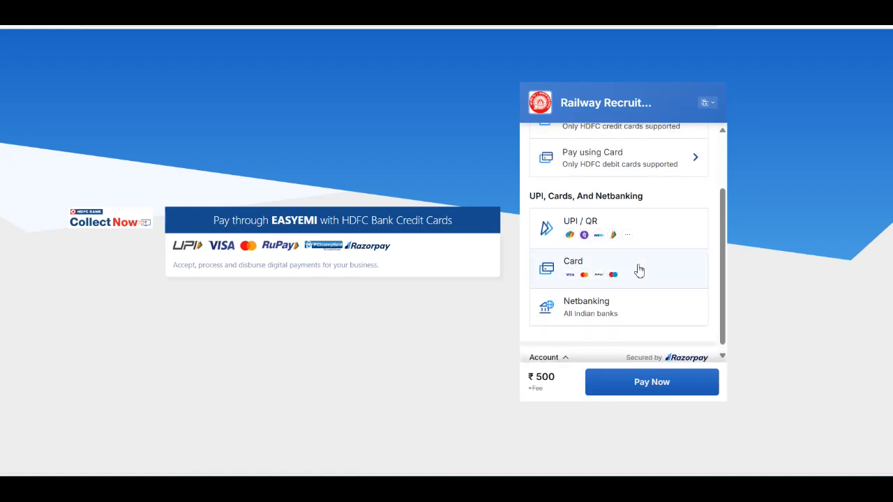
scroll(637, 270, "up", 2)
scroll(609, 183, "down", 2)
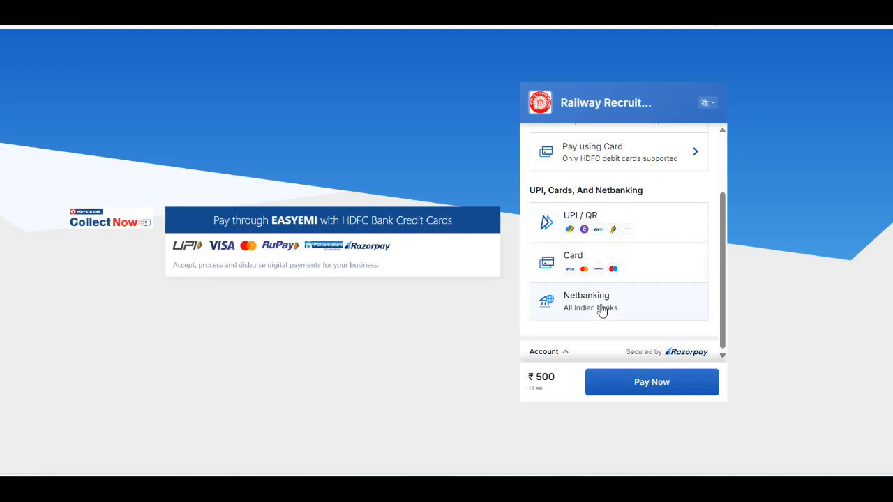
scroll(635, 293, "up", 2)
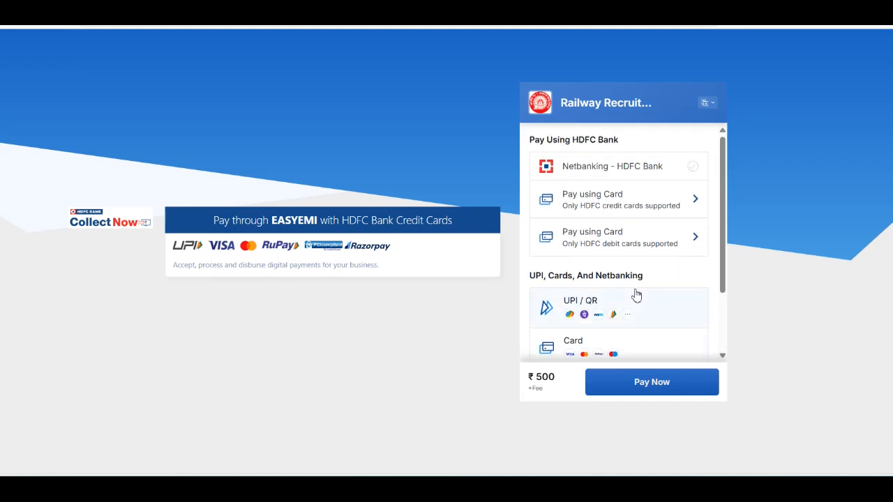